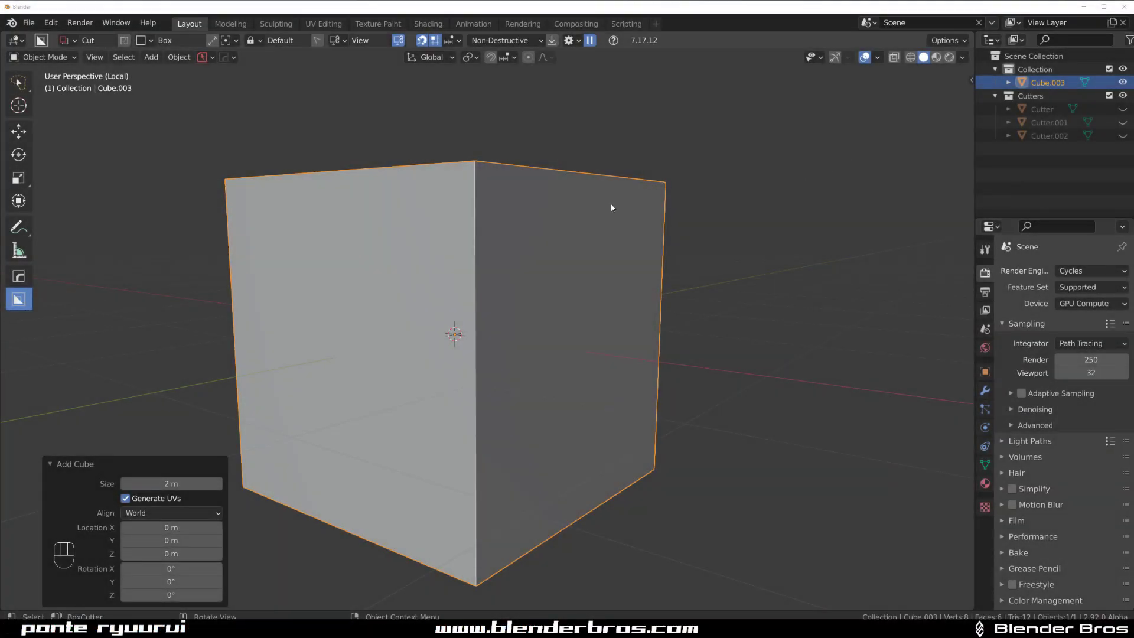
Take the cube out of local view and orbit to see its top.
key("n")
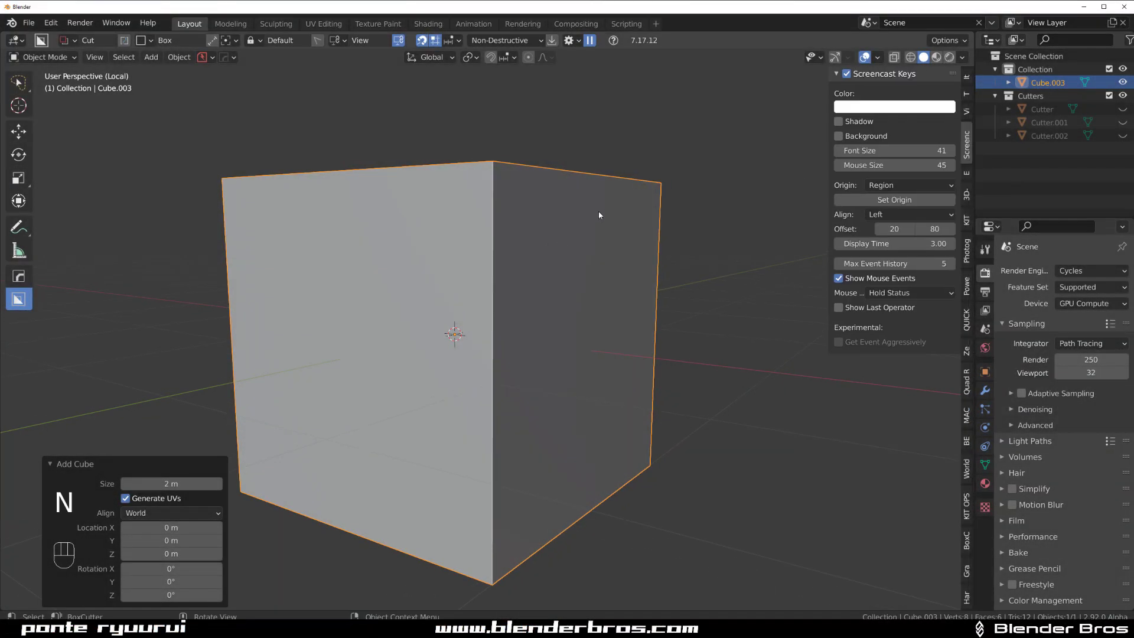
middle_click_drag(699, 217, 686, 222)
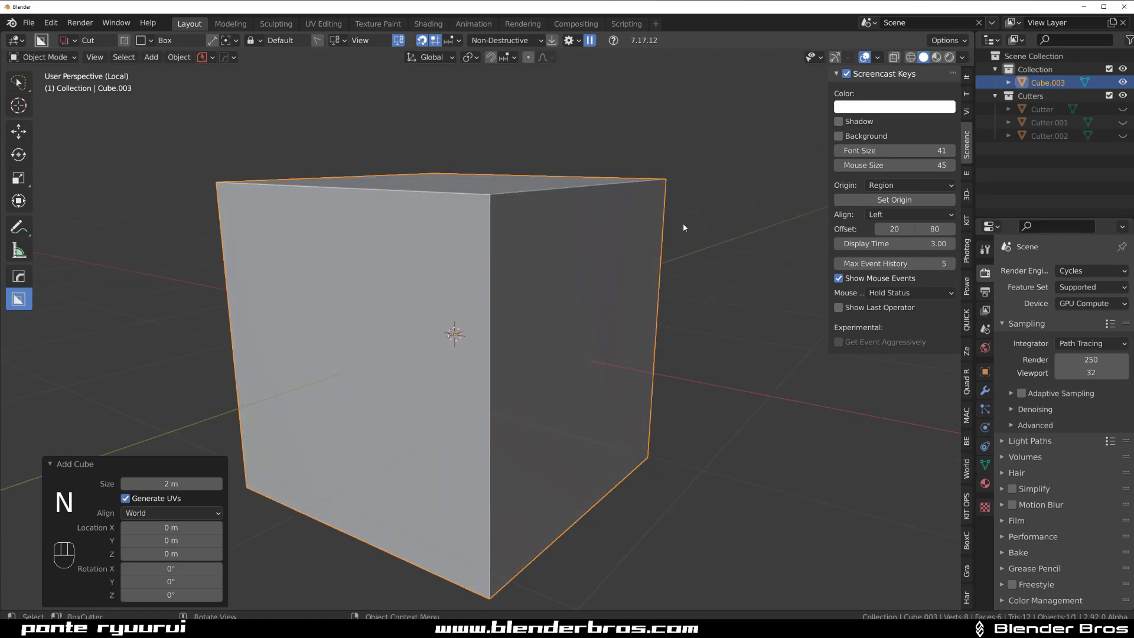
key("m")
key("n")
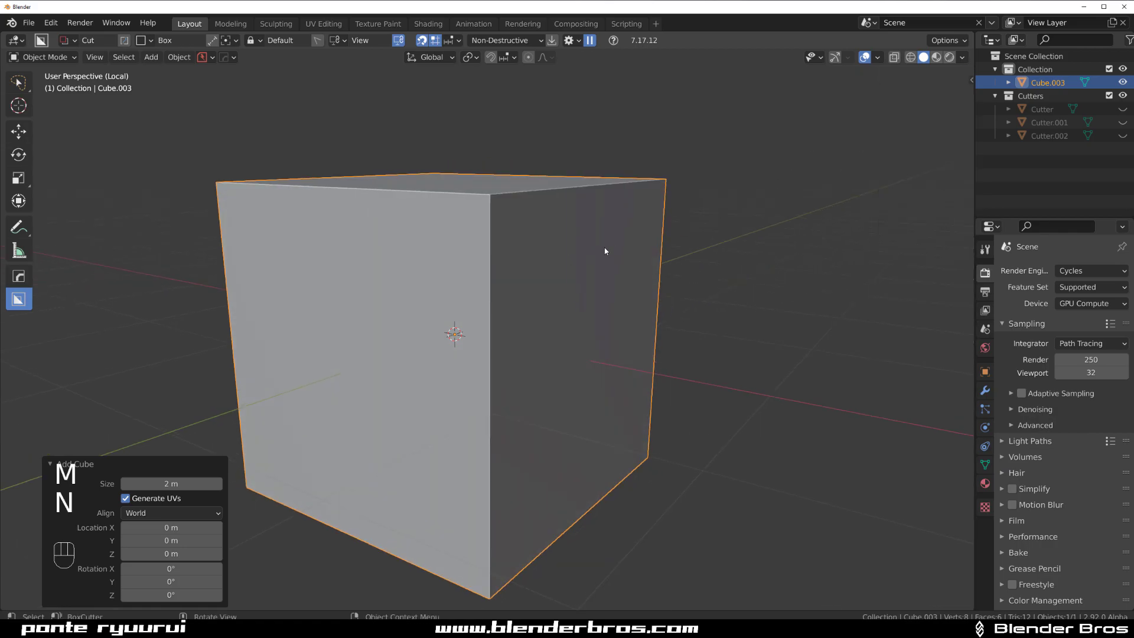
mouse_move(592, 256)
middle_mouse_down()
mouse_move(530, 267)
mouse_move(786, 263)
mouse_move(603, 268)
middle_mouse_up()
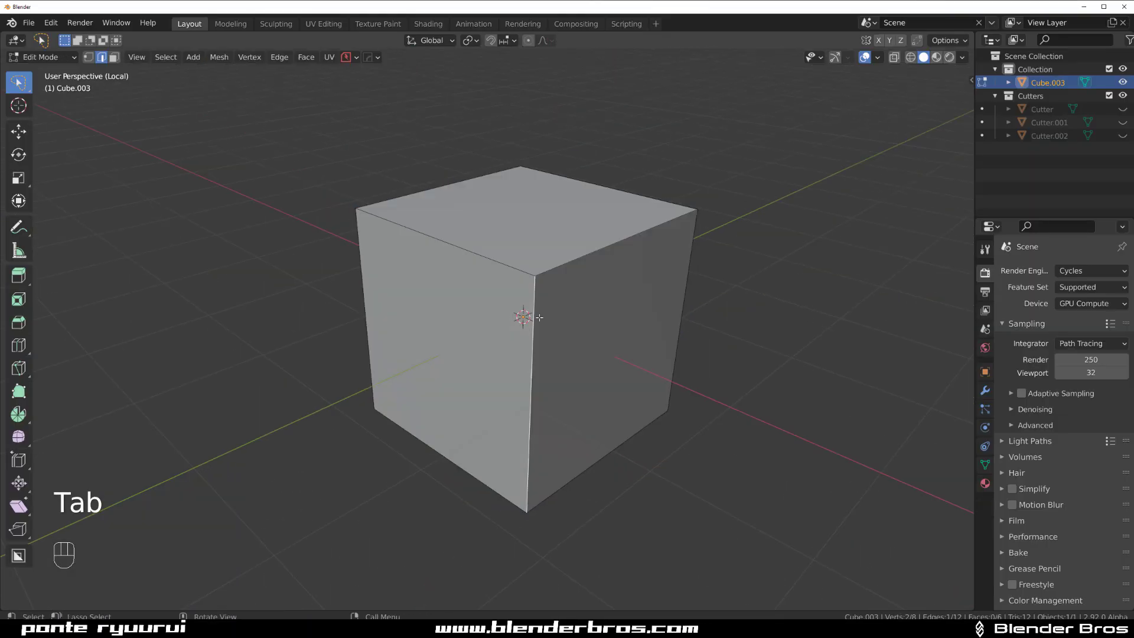
In top view, move the selected edge to slant one side, then return to Object Mode.
scroll(541, 319, "down", 3)
key("grave")
left_click(541, 101)
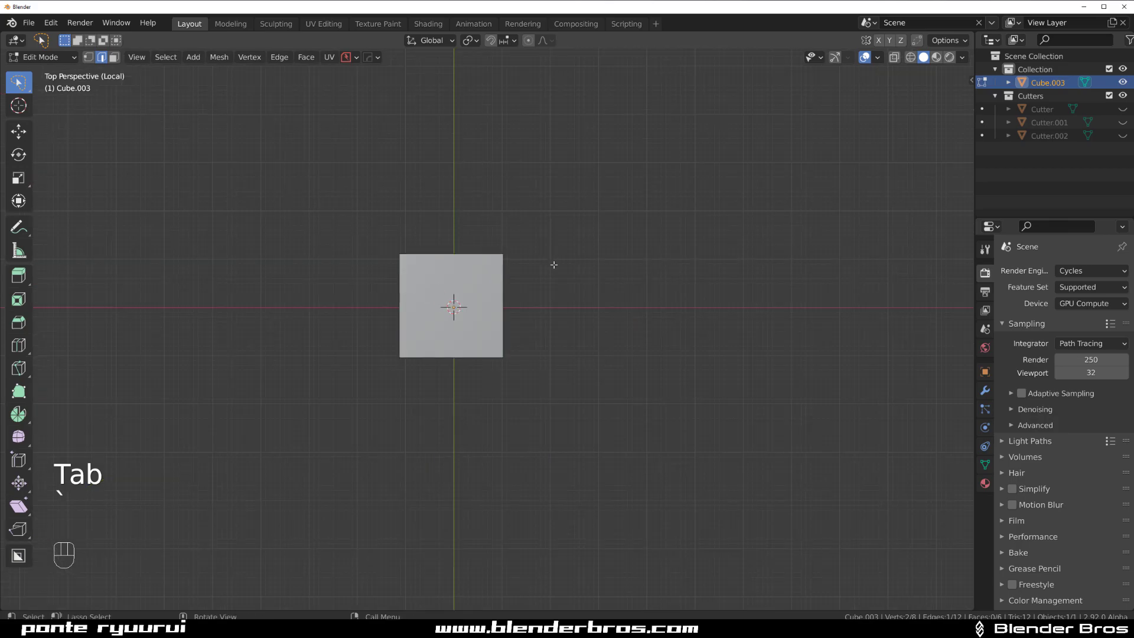
key("g")
left_click(665, 437)
middle_click_drag(633, 407, 405, 286)
key("Tab")
left_click(585, 313)
Add a Hardops 30° angle bevel to the wedge.
scroll(474, 245, "up", 2)
key("q")
left_click(449, 252)
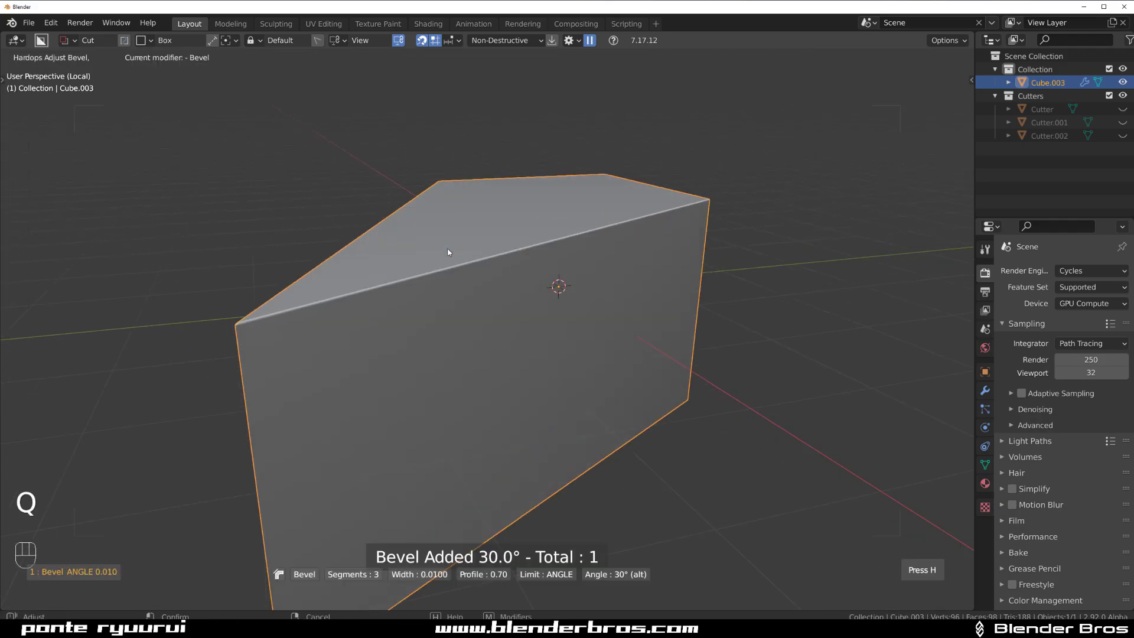
middle_click_drag(443, 261, 534, 258)
middle_click_drag(534, 258, 526, 256)
Run Hardops Adjust Bevel on the wedge and confirm it.
key("q")
left_click(522, 255)
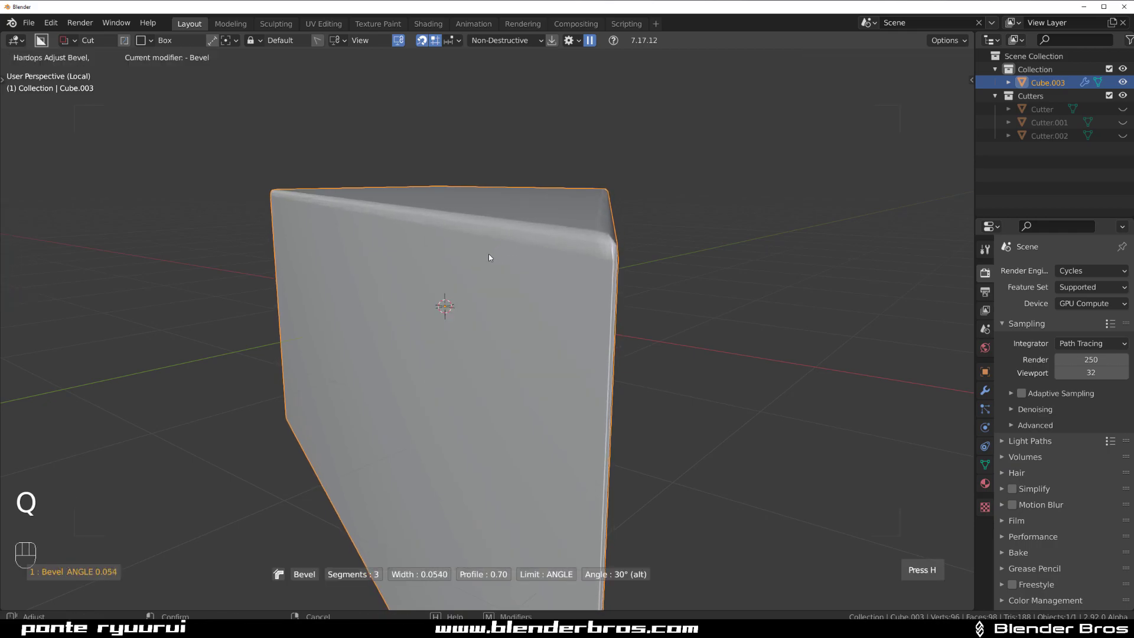
left_click(488, 254)
middle_click_drag(596, 272, 473, 267)
mouse_move(474, 267)
middle_mouse_down()
mouse_move(509, 299)
mouse_move(476, 264)
middle_mouse_up()
Reopen Adjust Bevel and raise the segment count to 7.
key("q")
left_click(476, 265)
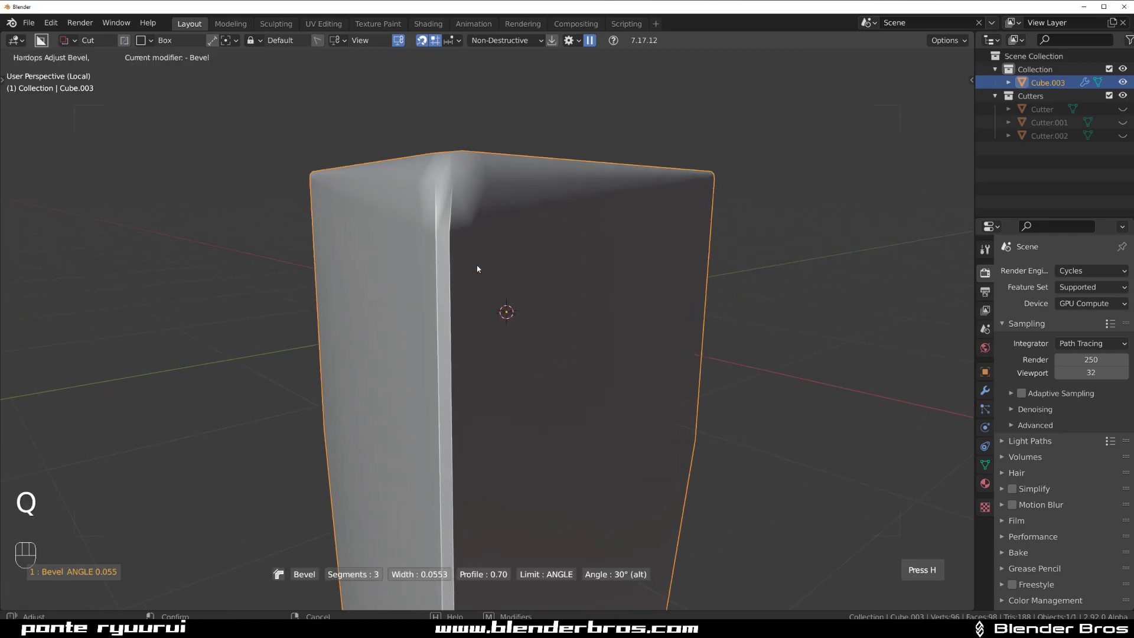
scroll(478, 268, "up", 2)
scroll(478, 269, "up", 1)
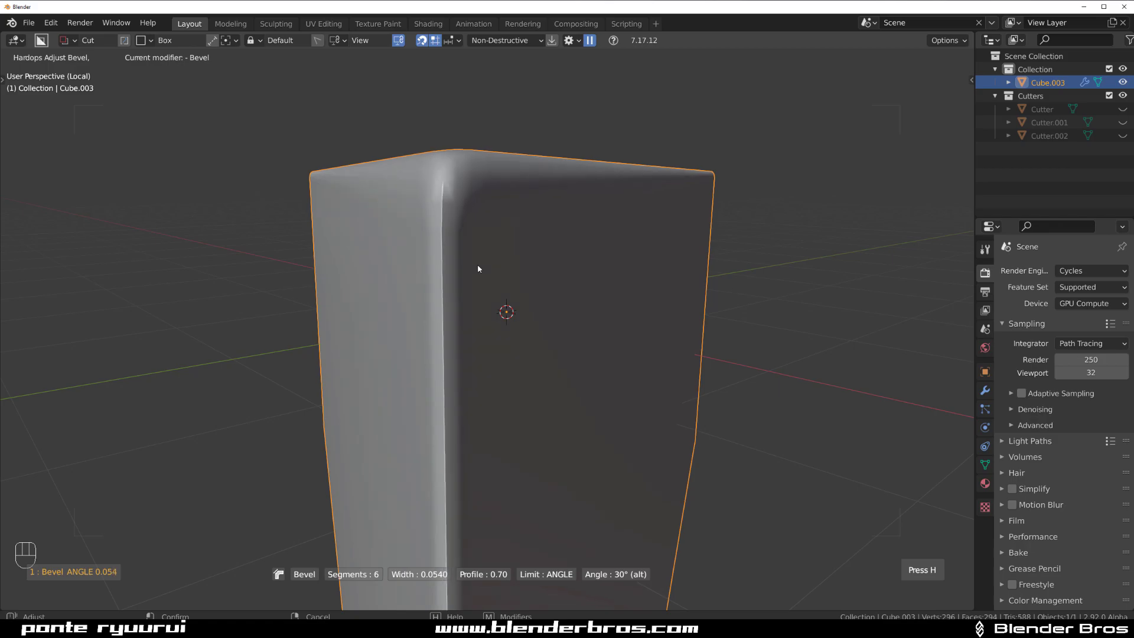
scroll(478, 269, "up", 1)
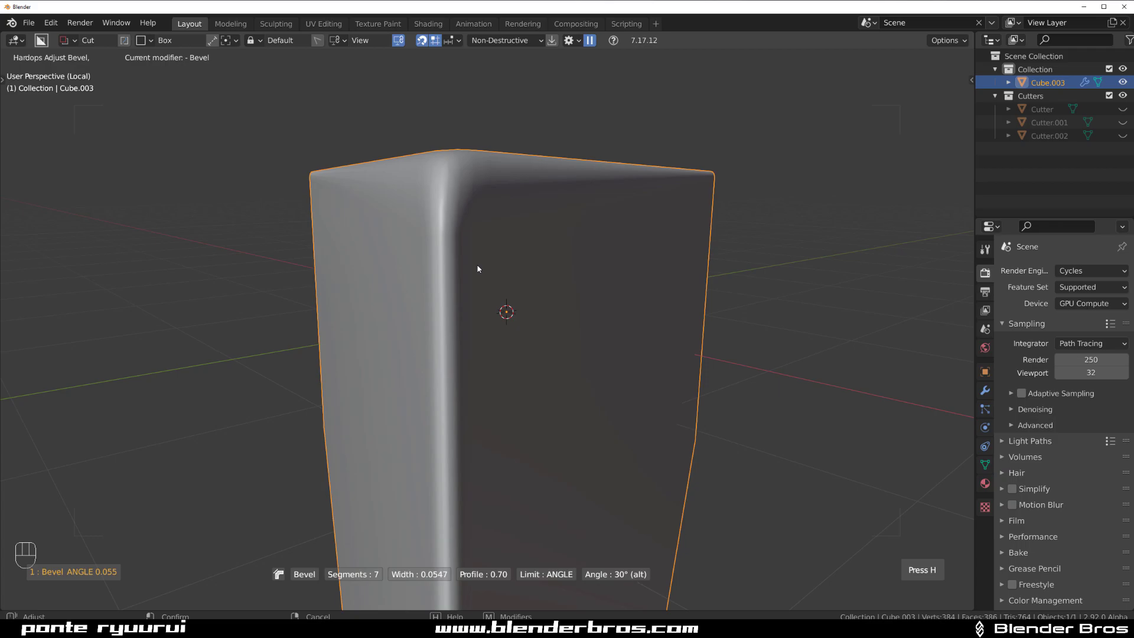
Confirm the 7-segment bevel and reopen Hardops Adjust Bevel.
left_click(478, 268)
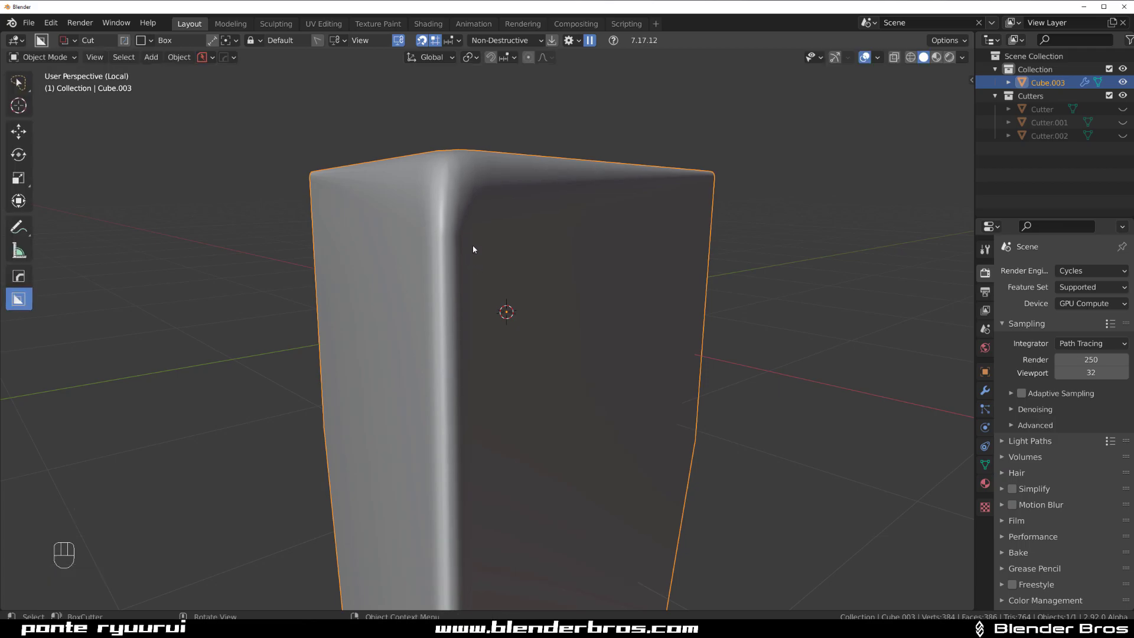
middle_click_drag(476, 262, 552, 293)
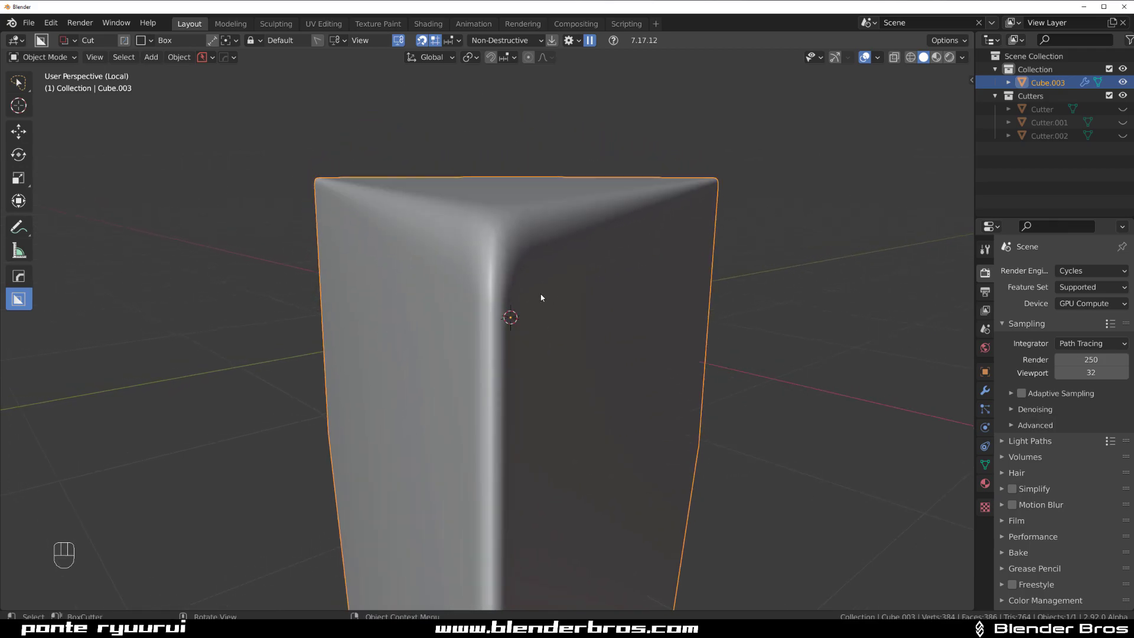
key("q")
left_click(540, 293)
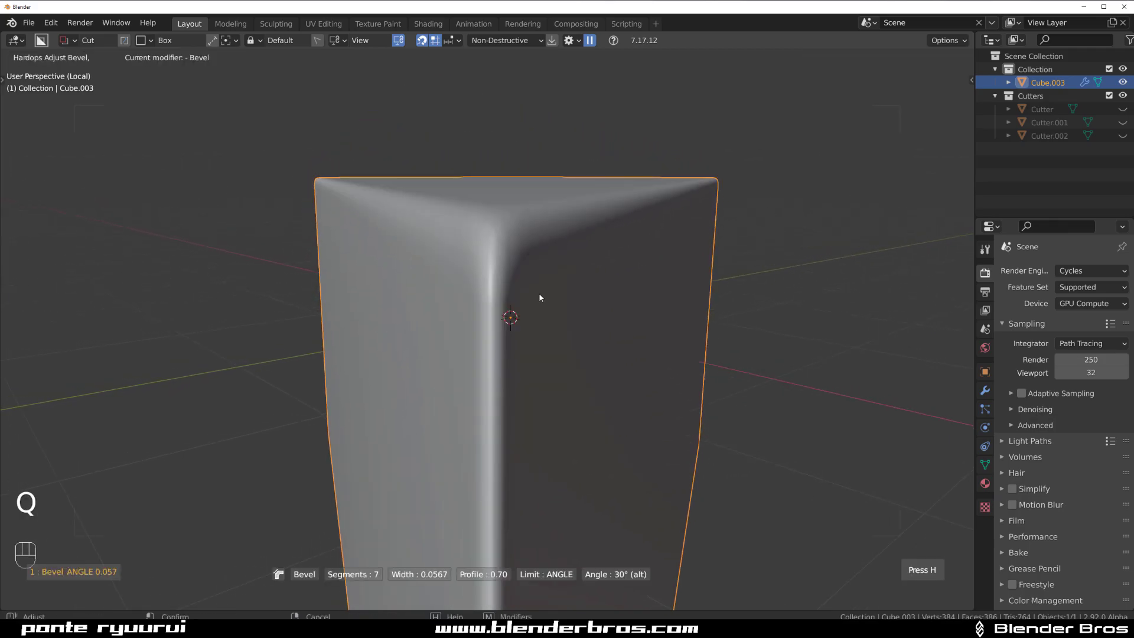
Compare odd and even segment counts, settling on 8 segments at 0.0593 width.
scroll(540, 297, "down", 1)
scroll(537, 293, "up", 3)
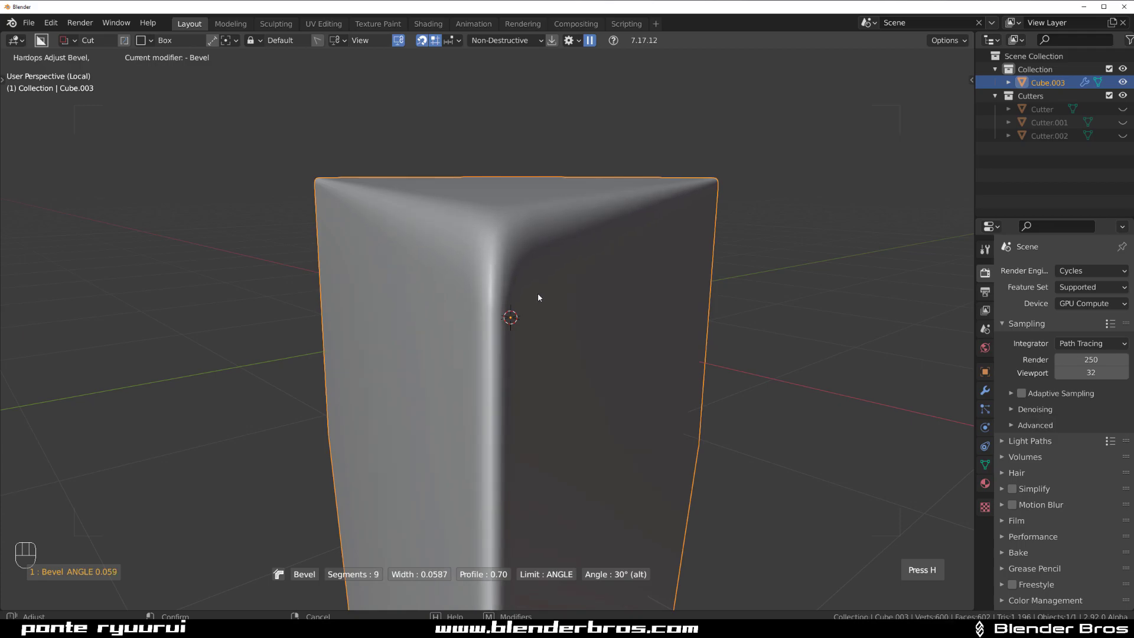
scroll(538, 294, "up", 2)
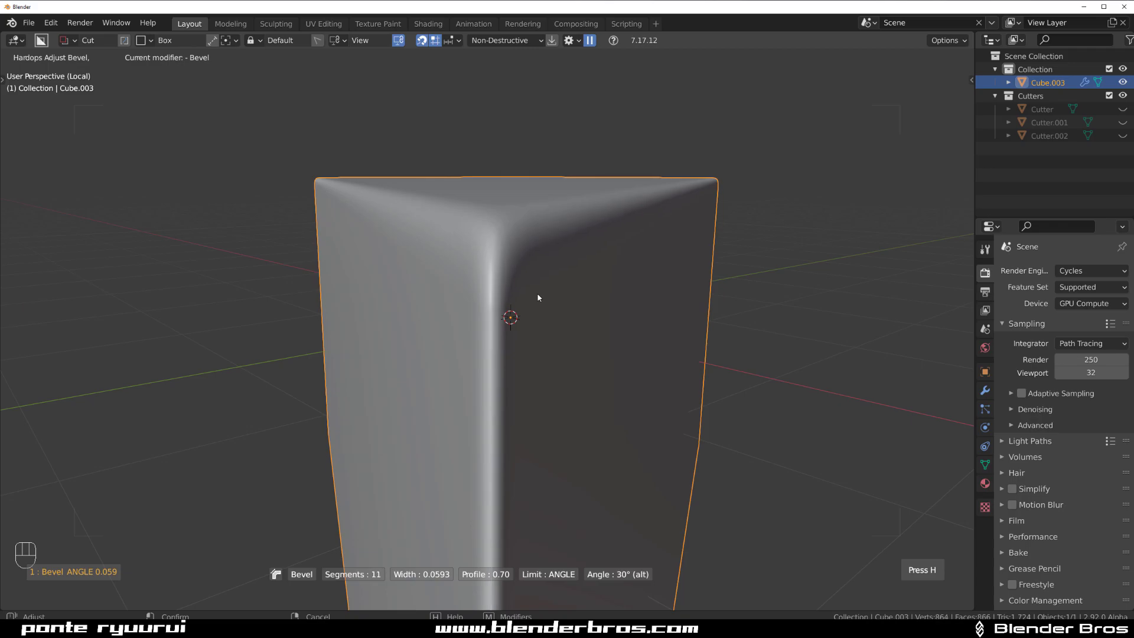
scroll(538, 296, "up", 1)
scroll(538, 297, "down", 8)
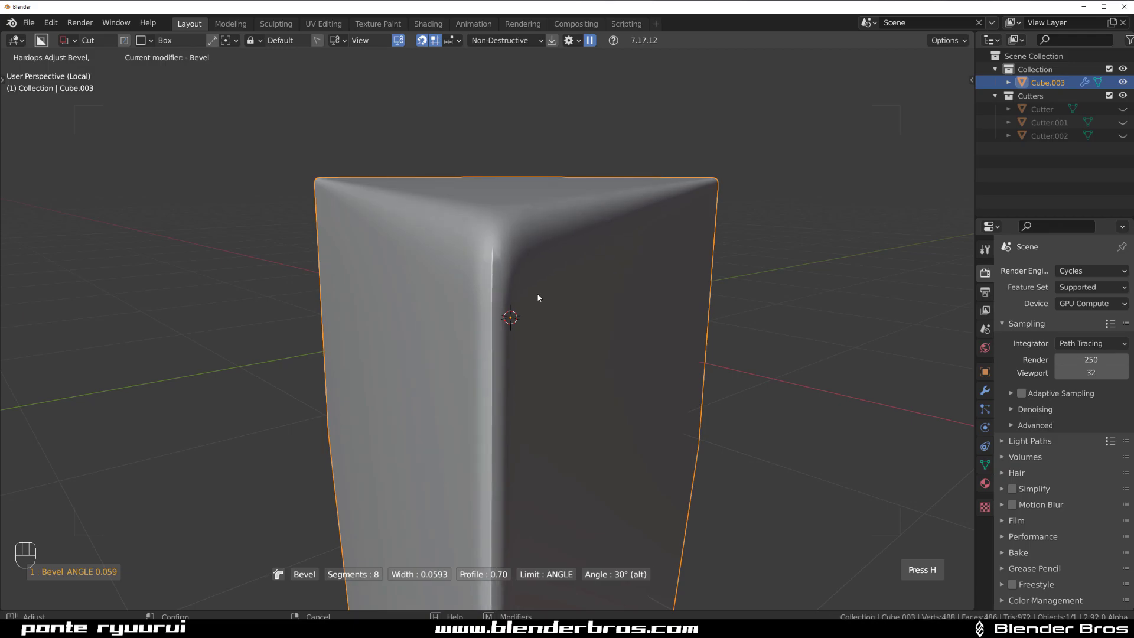
scroll(537, 297, "down", 2)
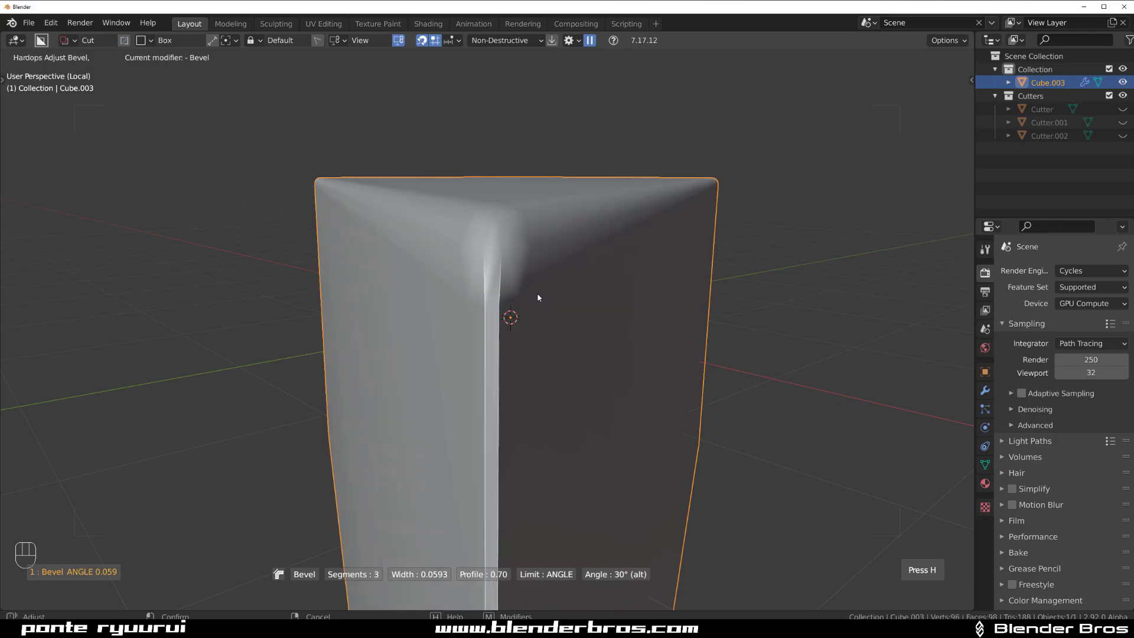
scroll(538, 298, "up", 4)
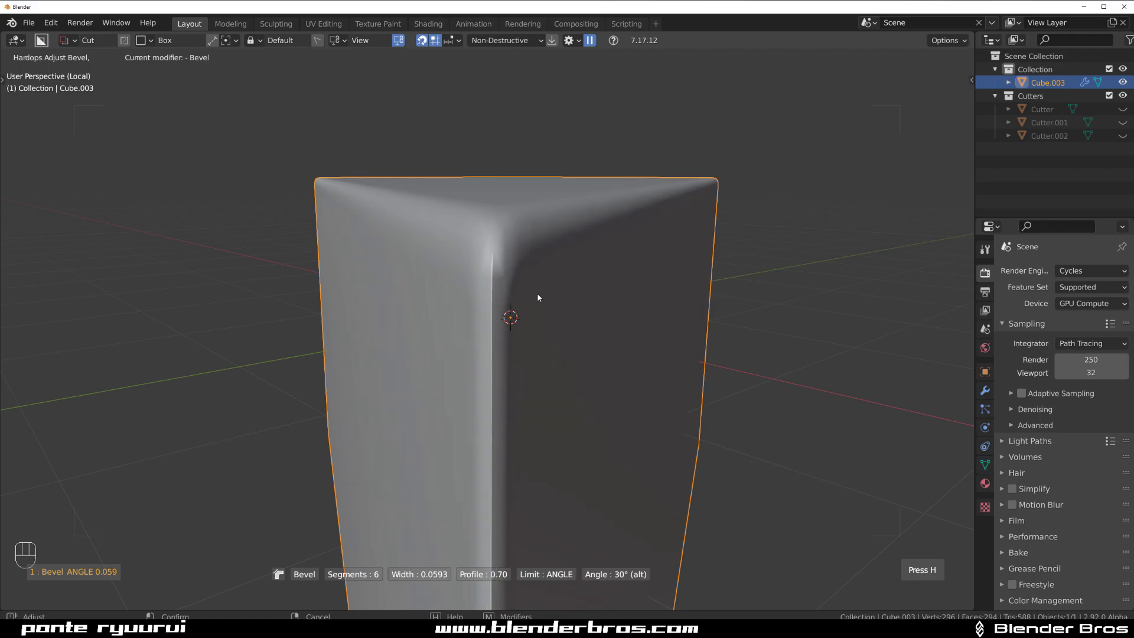
scroll(537, 298, "up", 1)
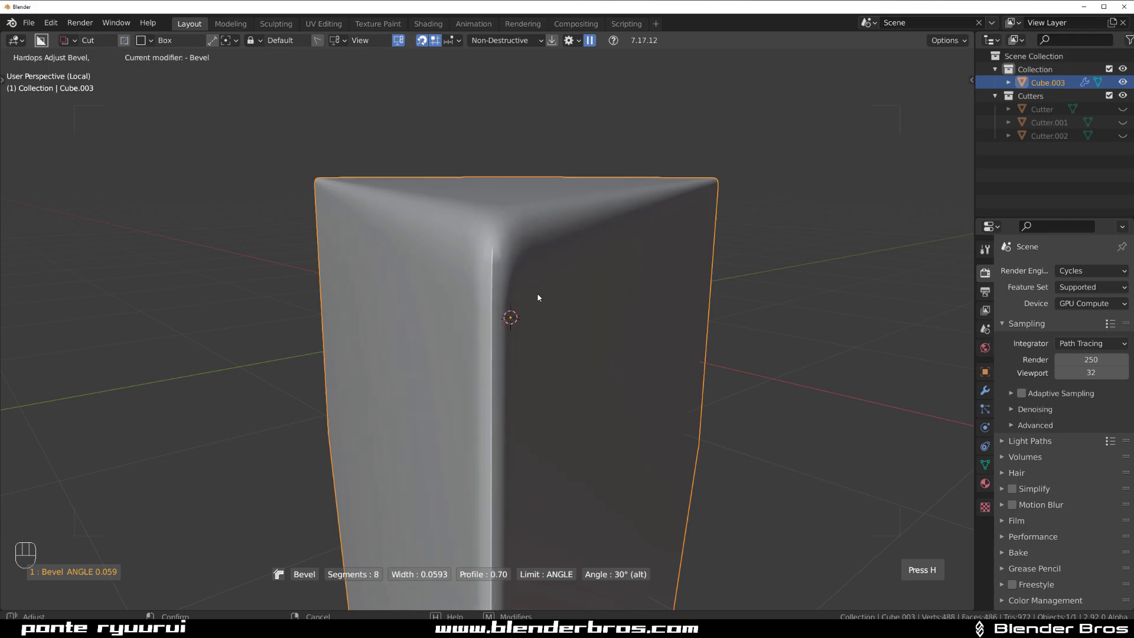
Toggle the wireframe and set the bevel back to 7 segments at 0.0760 width.
key("z")
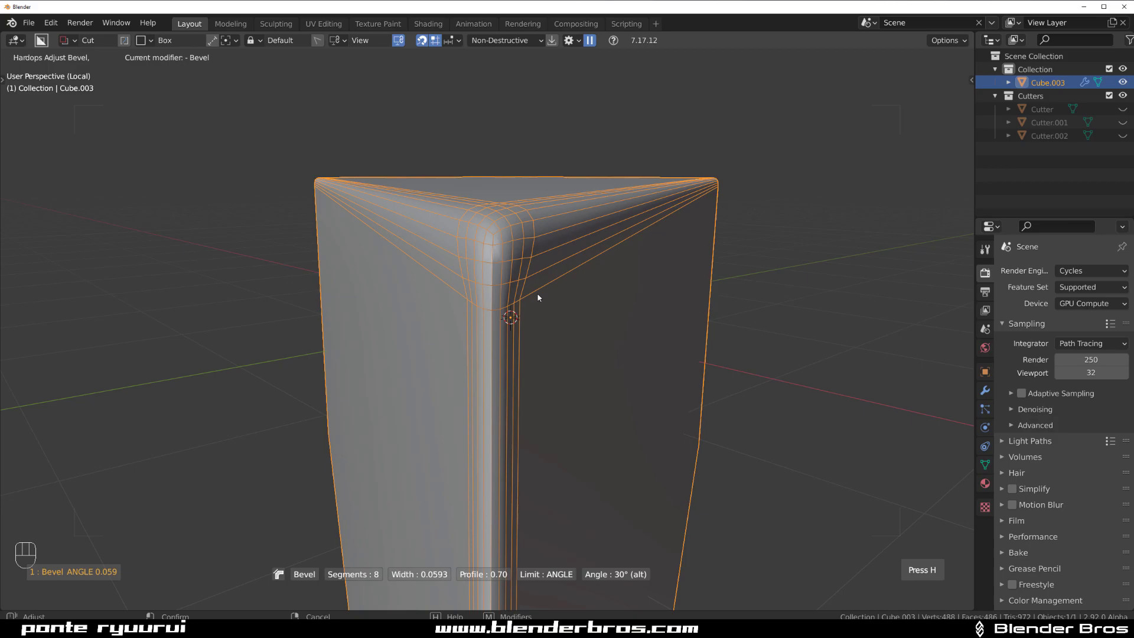
key("z")
key("q")
key("z")
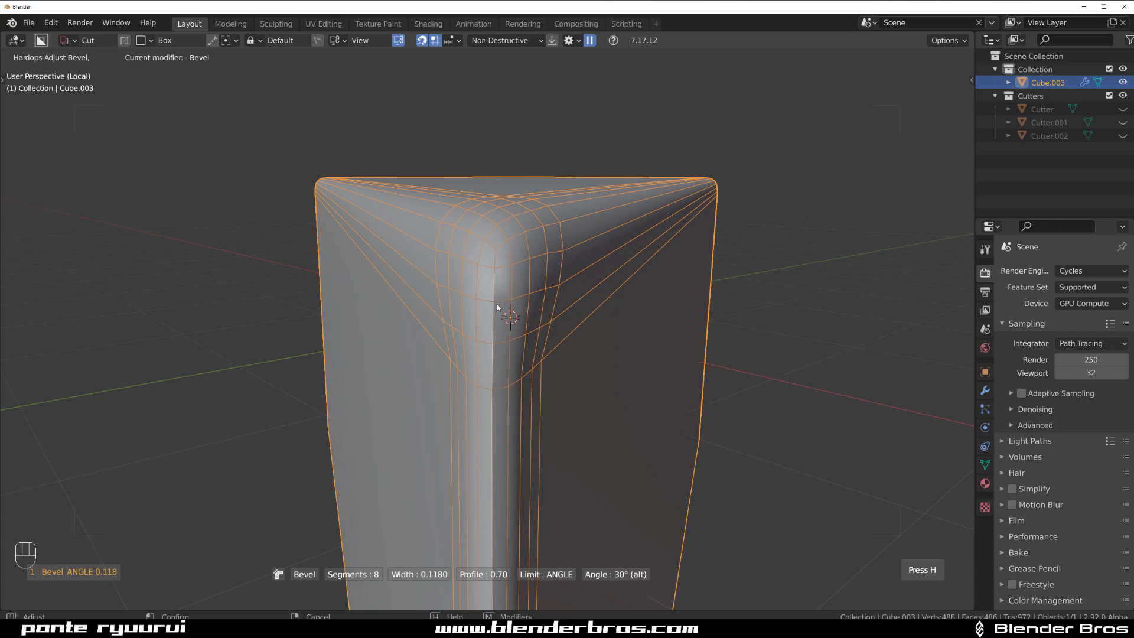
scroll(498, 307, "down", 1)
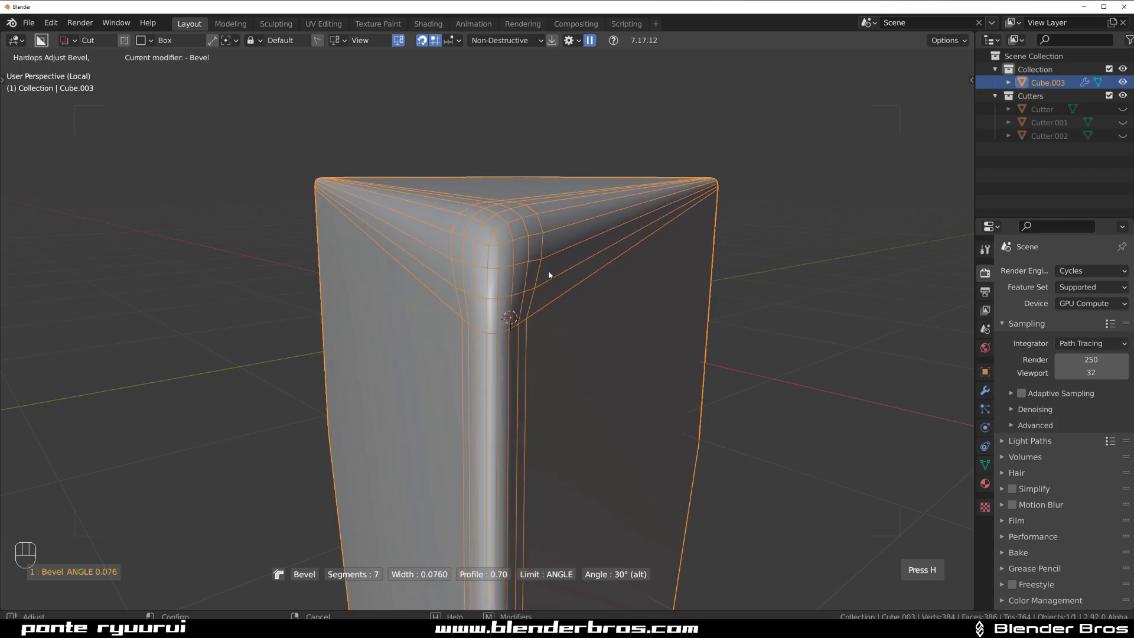
Confirm the bevel, enter Edit Mode and select the block's vertical corner edge.
left_click(585, 299)
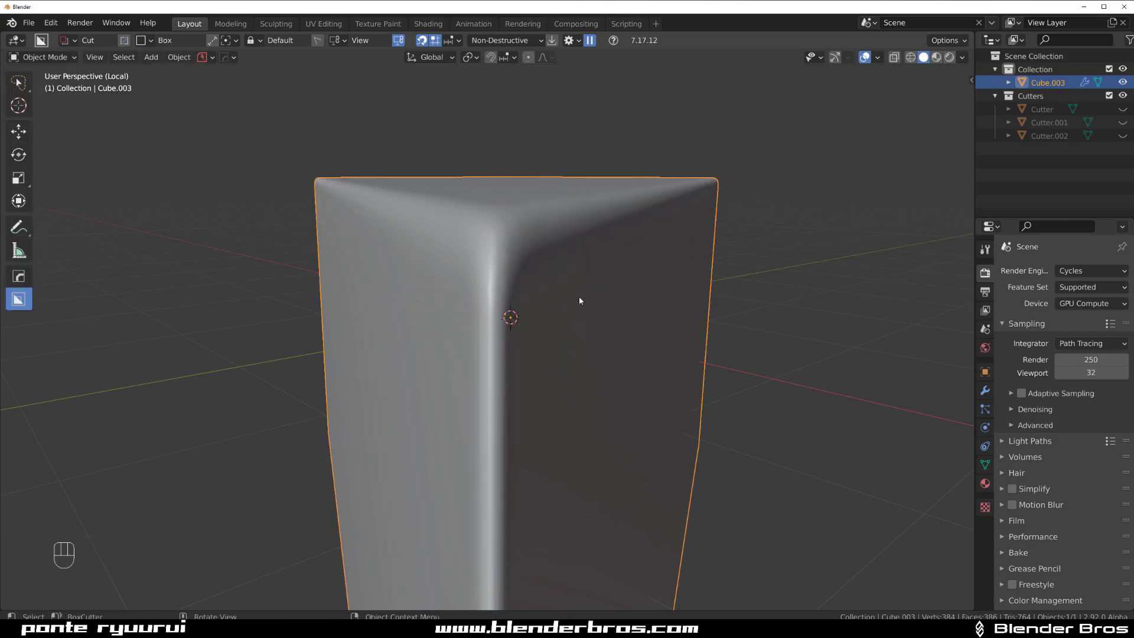
middle_click_drag(549, 308, 474, 333)
key("Tab")
scroll(485, 355, "up", 2)
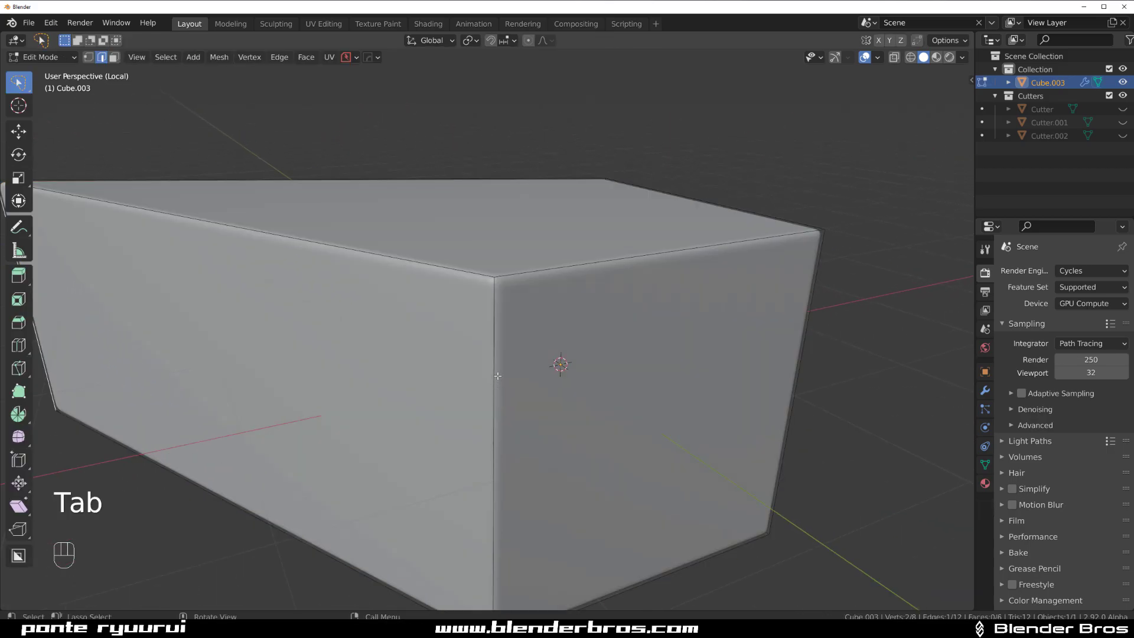
left_click(498, 363)
Undo to the plain block and bevel that edge with 6 segments, 0.398 m wide.
key("ctrl+b")
key("ctrl+z")
key("ctrl+z")
key("ctrl+z")
key("ctrl+z")
key("ctrl+z")
key("ctrl+z")
key("ctrl+z")
key("ctrl+z")
key("ctrl+z")
key("ctrl+z")
key("ctrl+z")
key("ctrl+z")
key("ctrl+z")
key("ctrl+z")
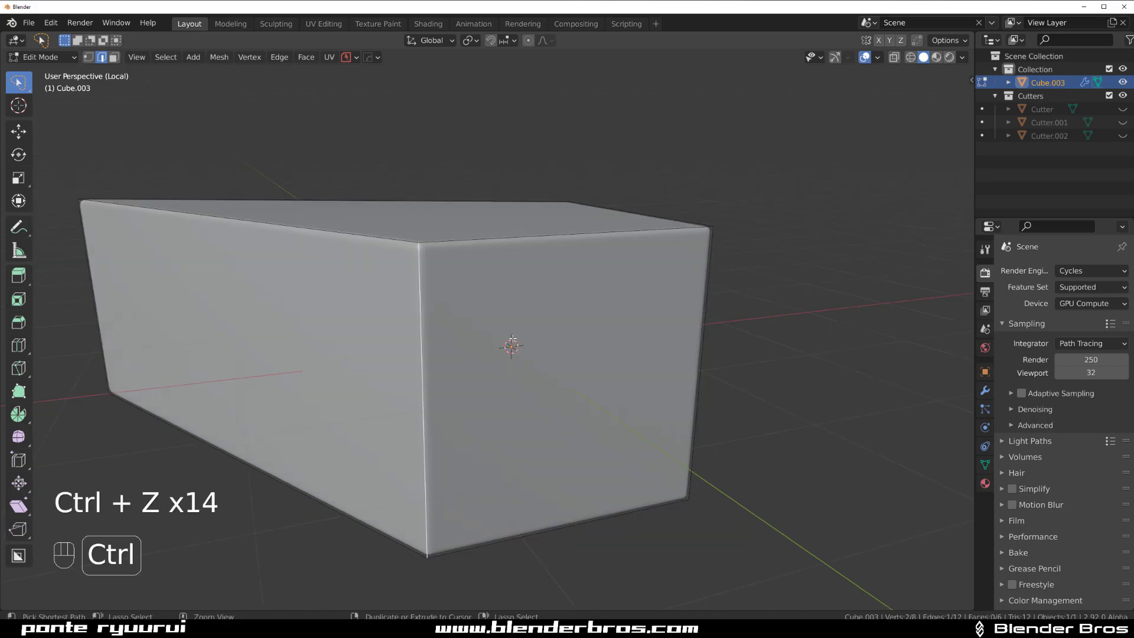
key("ctrl+b")
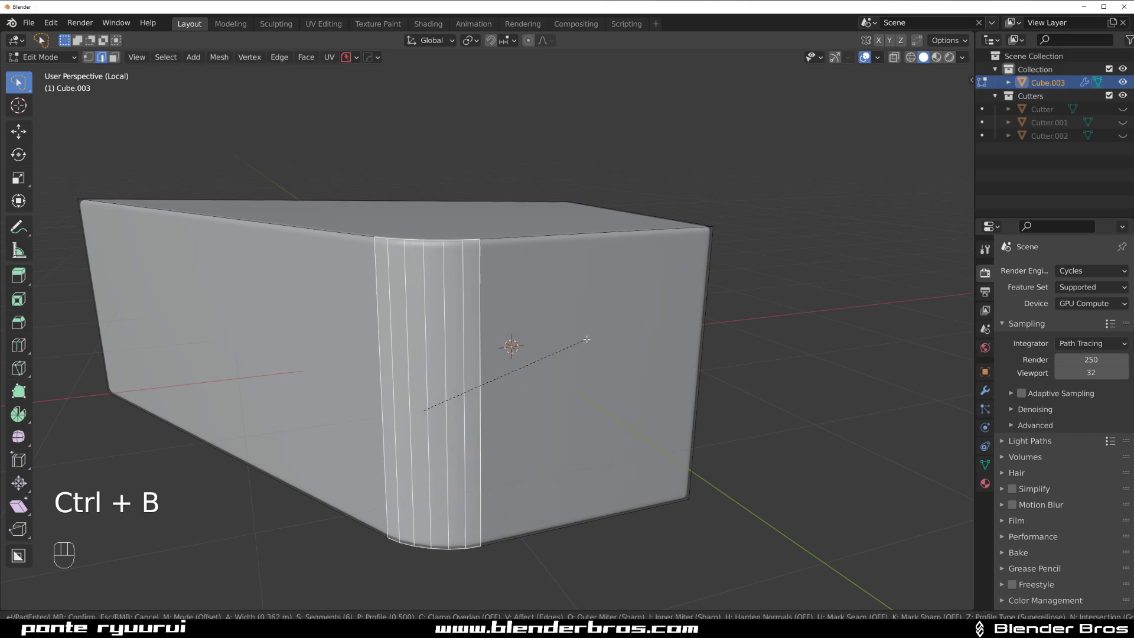
scroll(588, 339, "down", 4)
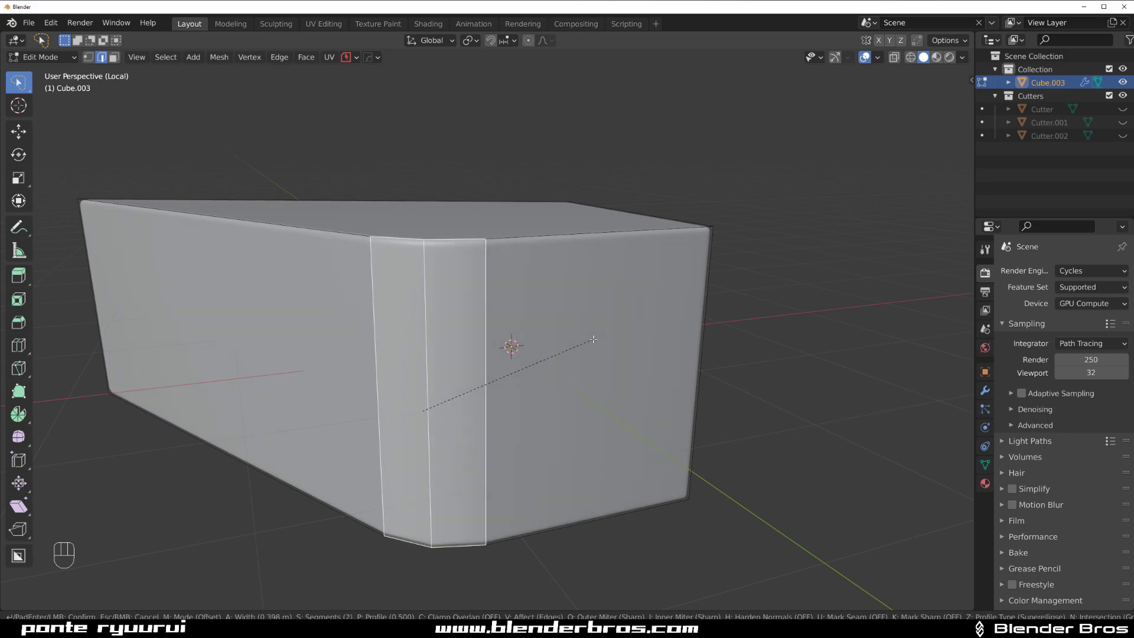
scroll(594, 340, "up", 4)
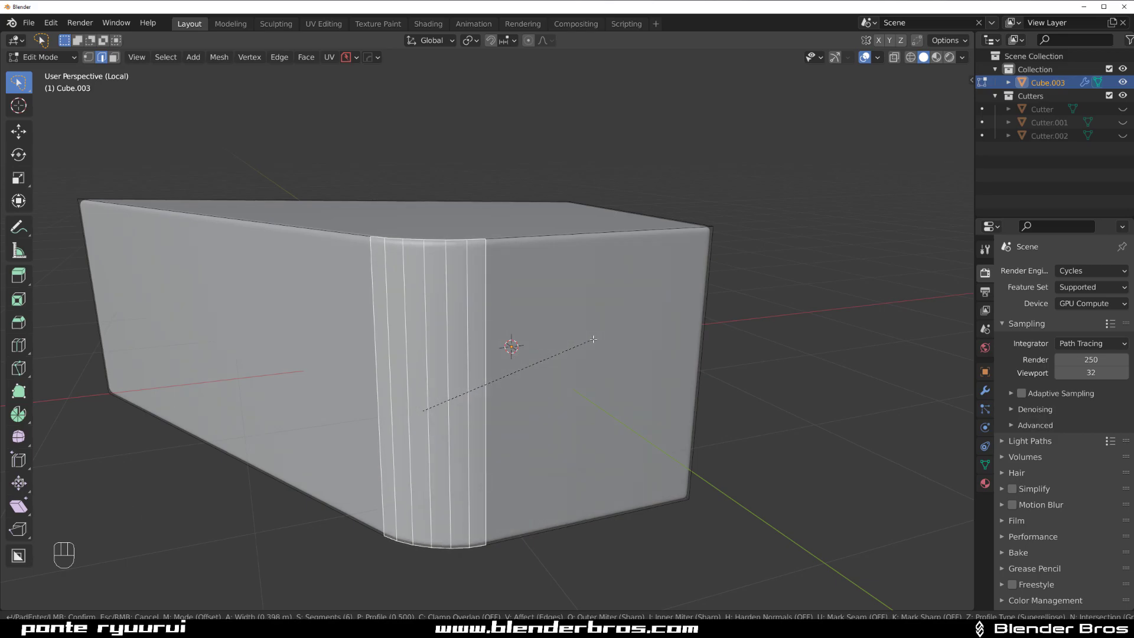
left_click(594, 339)
middle_click_drag(594, 340, 559, 314)
Bevel the right vertical edge with 7 segments at 0.388 m width.
key("alt+a")
left_click(544, 320)
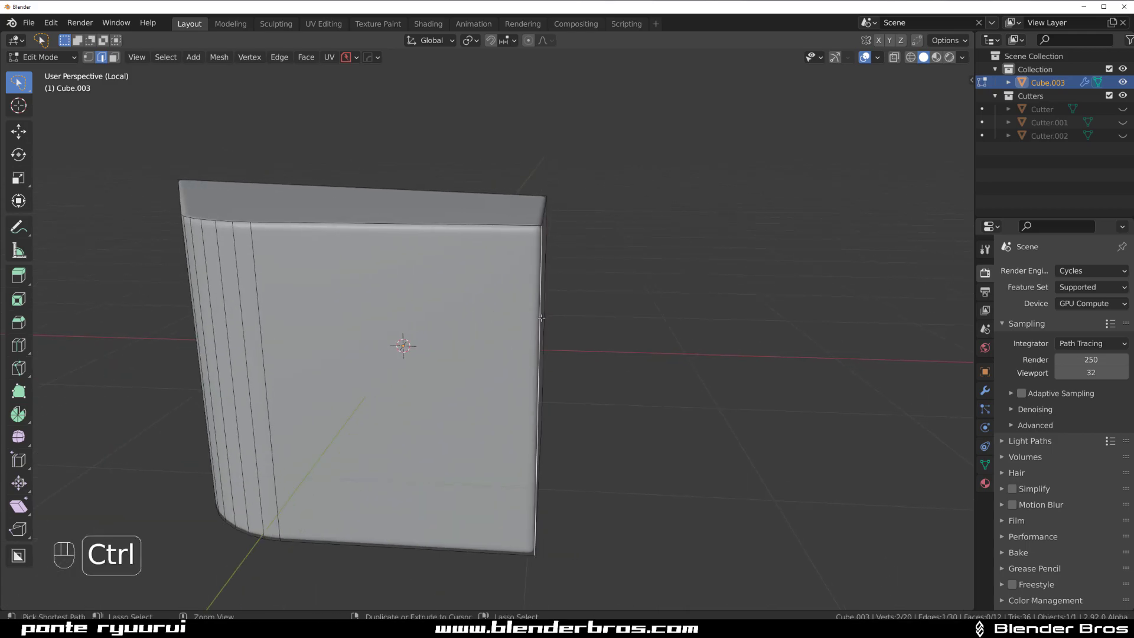
key("ctrl+b")
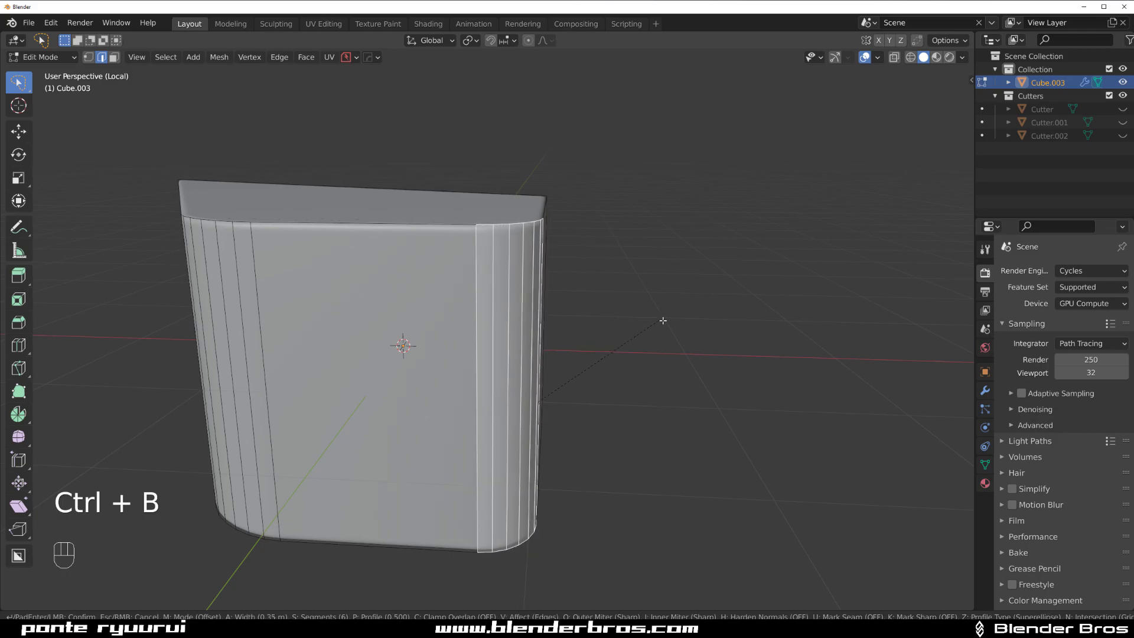
scroll(668, 321, "up", 1)
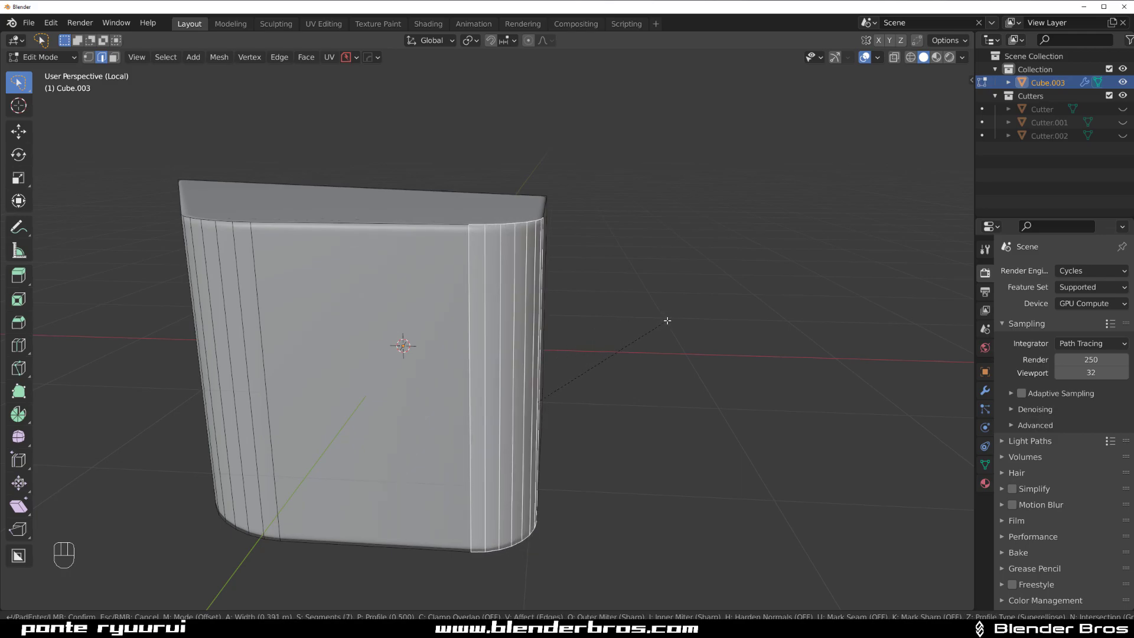
left_click(666, 320)
middle_click_drag(397, 316, 668, 315)
middle_click_drag(515, 307, 566, 333)
scroll(538, 355, "down", 2)
Inspect the rounded corner from above and the side, then path-select edges across the bevel.
middle_click_drag(612, 295, 610, 202)
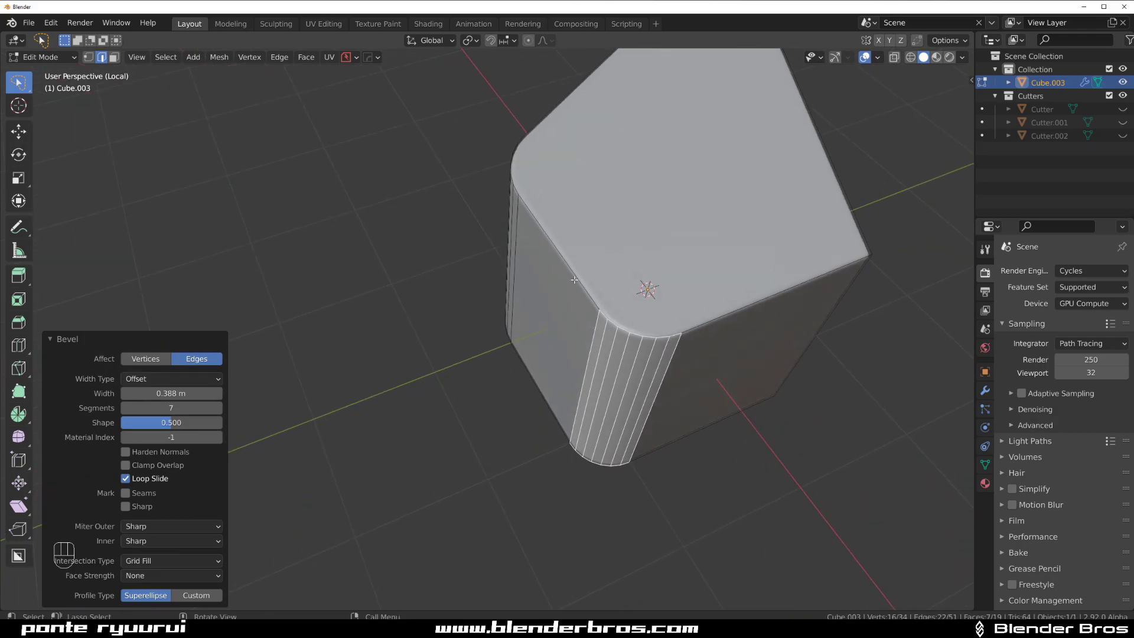
middle_click_drag(559, 280, 473, 351)
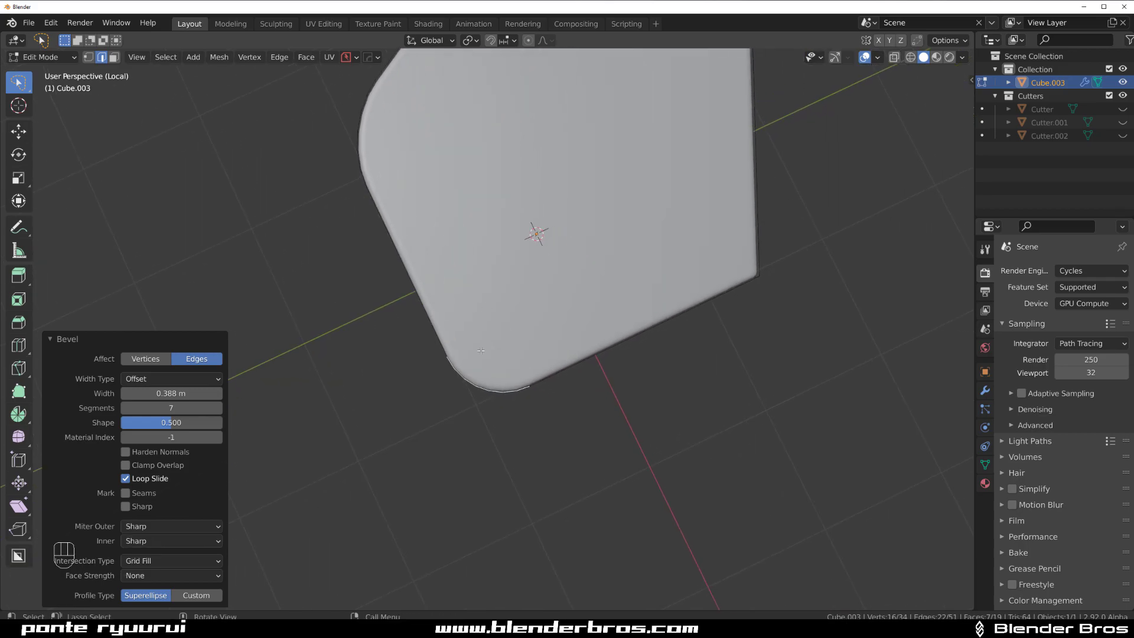
middle_click_drag(527, 373, 499, 271)
middle_click_drag(384, 331, 469, 284)
middle_click_drag(371, 284, 434, 284, "shift")
scroll(425, 284, "up", 2)
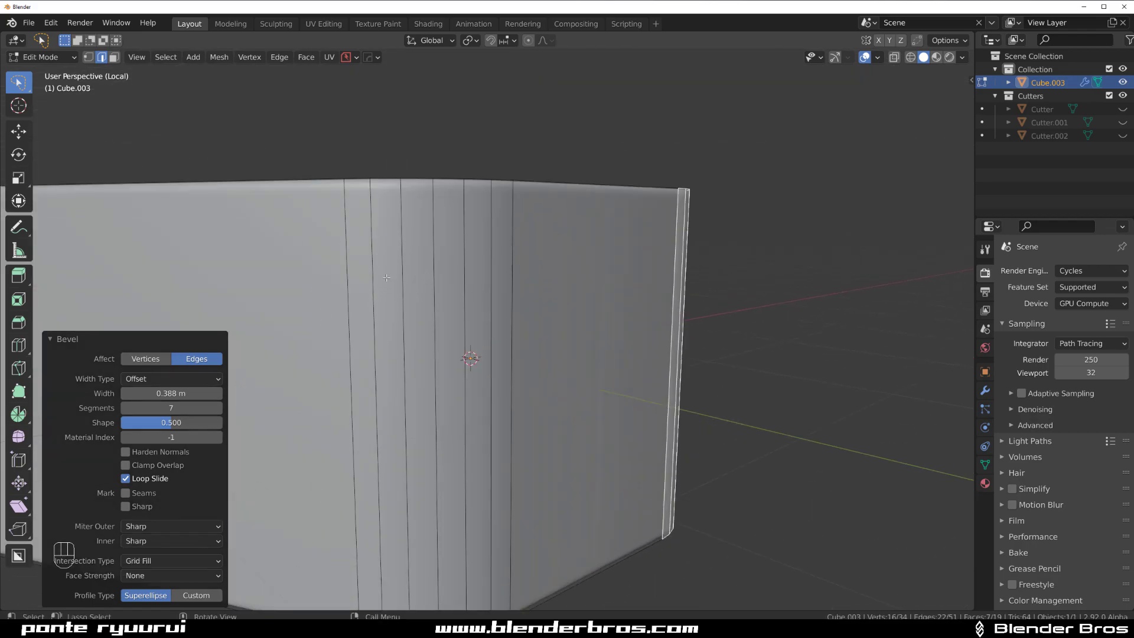
left_click(387, 276)
left_click(425, 269, "ctrl")
left_click(482, 269, "ctrl")
middle_click_drag(482, 269, 457, 287)
Orbit around the corner and path-select bevel edges up to the next edge.
middle_click_drag(562, 316, 593, 307)
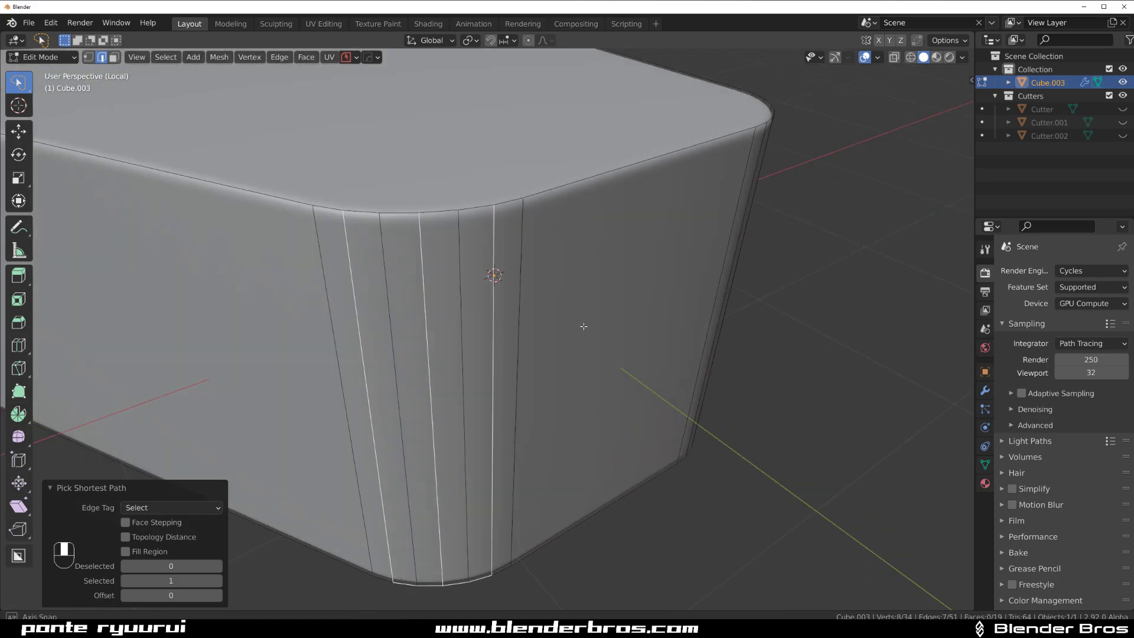
middle_click_drag(583, 327, 500, 272)
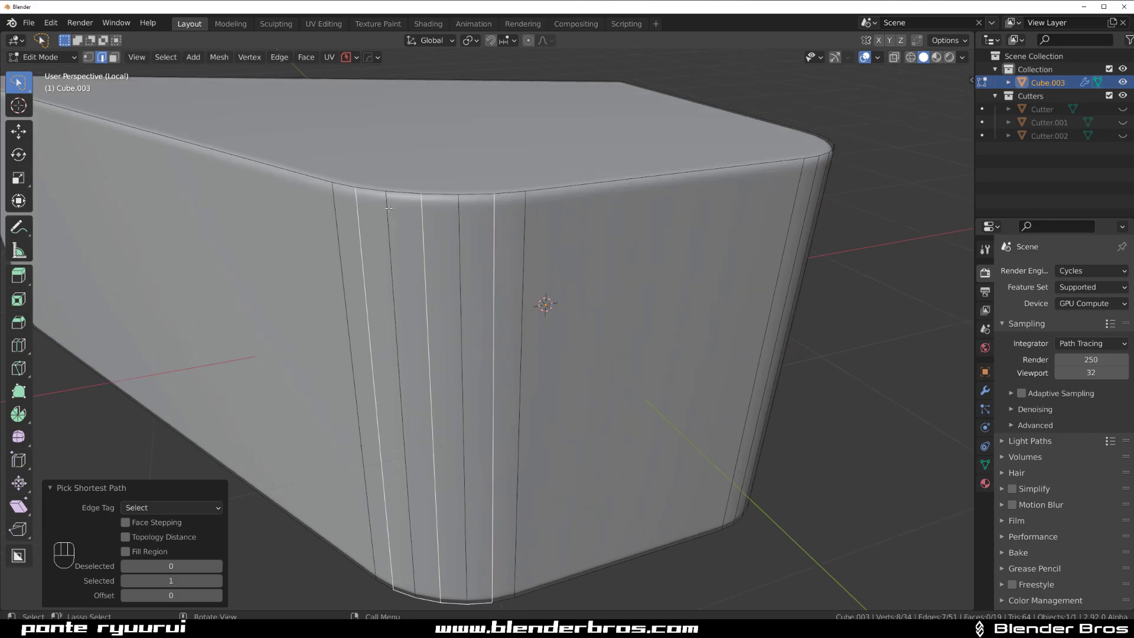
middle_click_drag(450, 208, 397, 242, "shift")
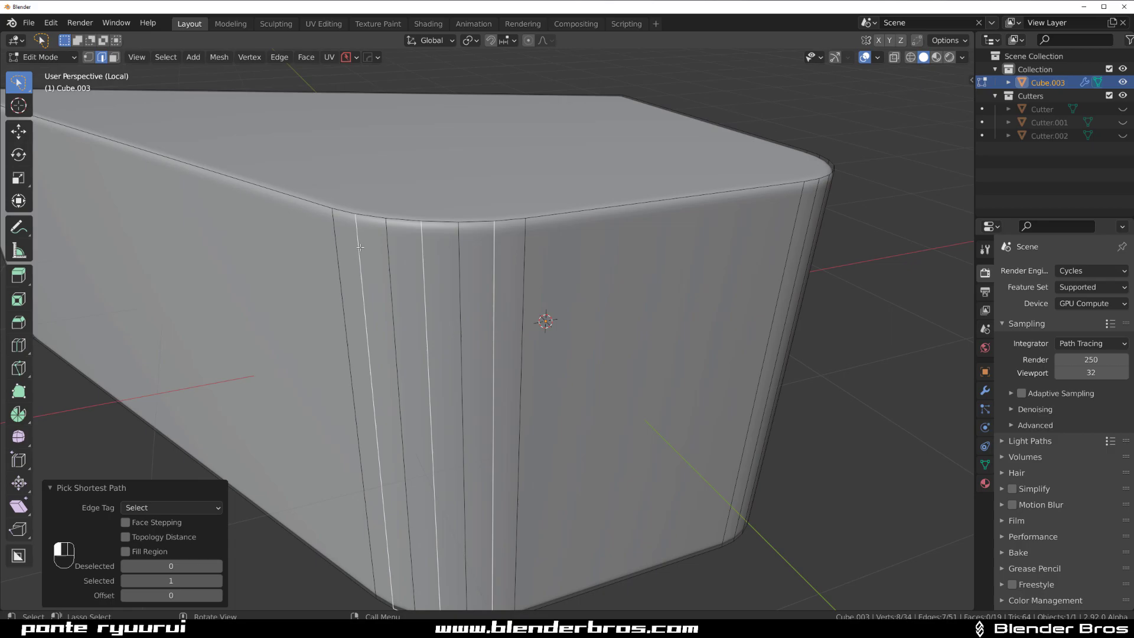
key("ctrl+z")
left_click(422, 247, "ctrl")
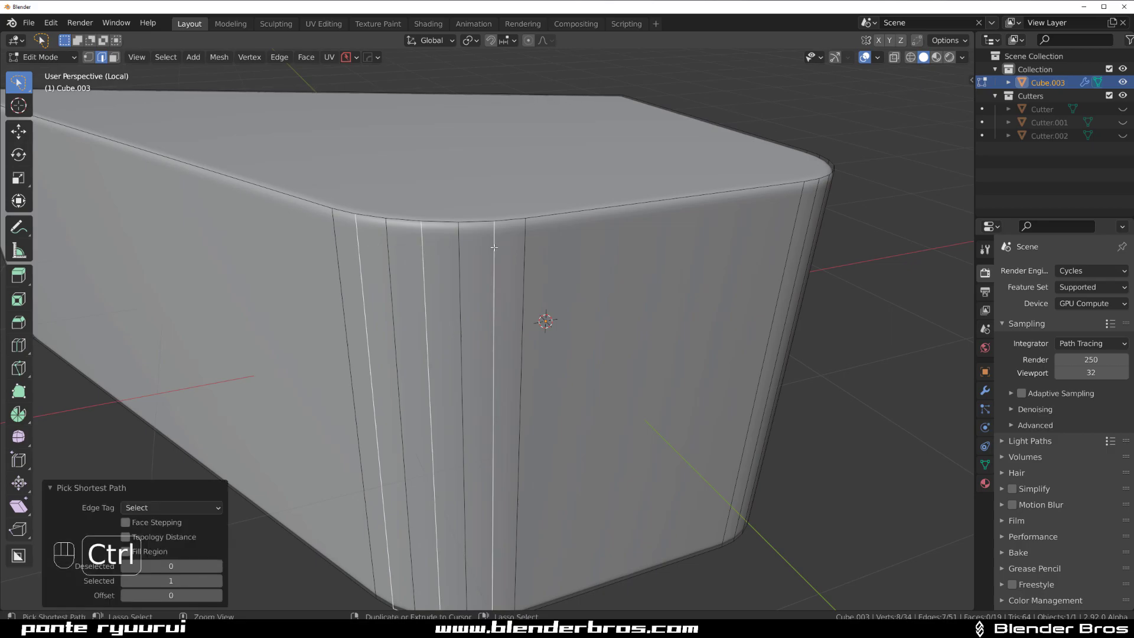
middle_click_drag(557, 245, 489, 218)
scroll(372, 273, "up", 1)
Select the two vertical edges bounding the rounded corner on either side.
left_click(367, 267)
left_click(413, 269, "ctrl")
left_click(562, 269, "ctrl")
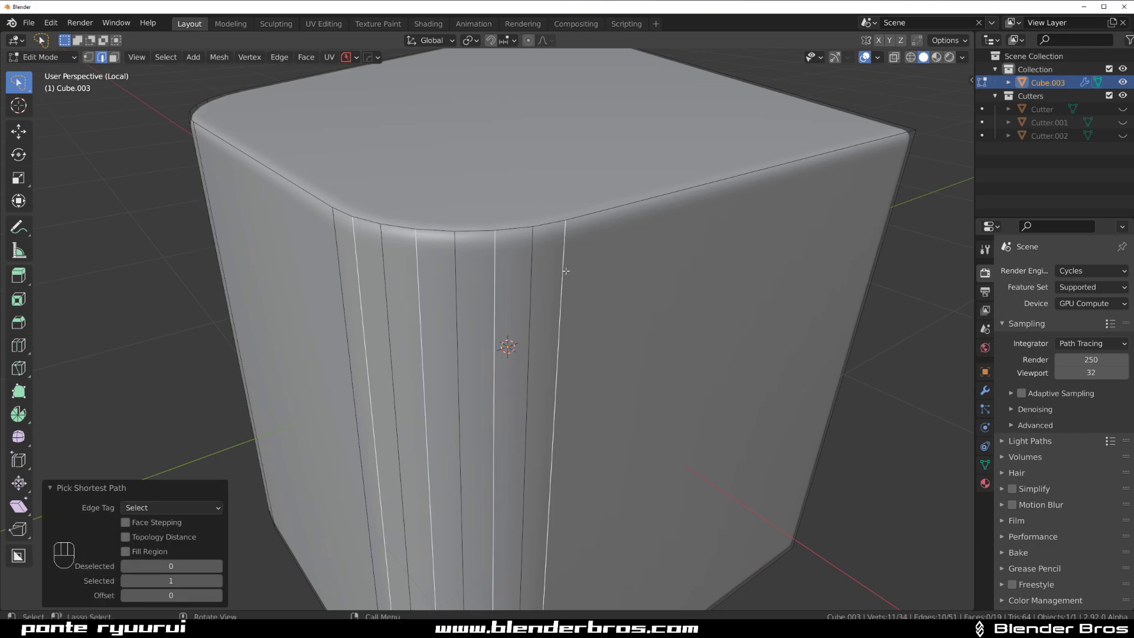
left_click(564, 263)
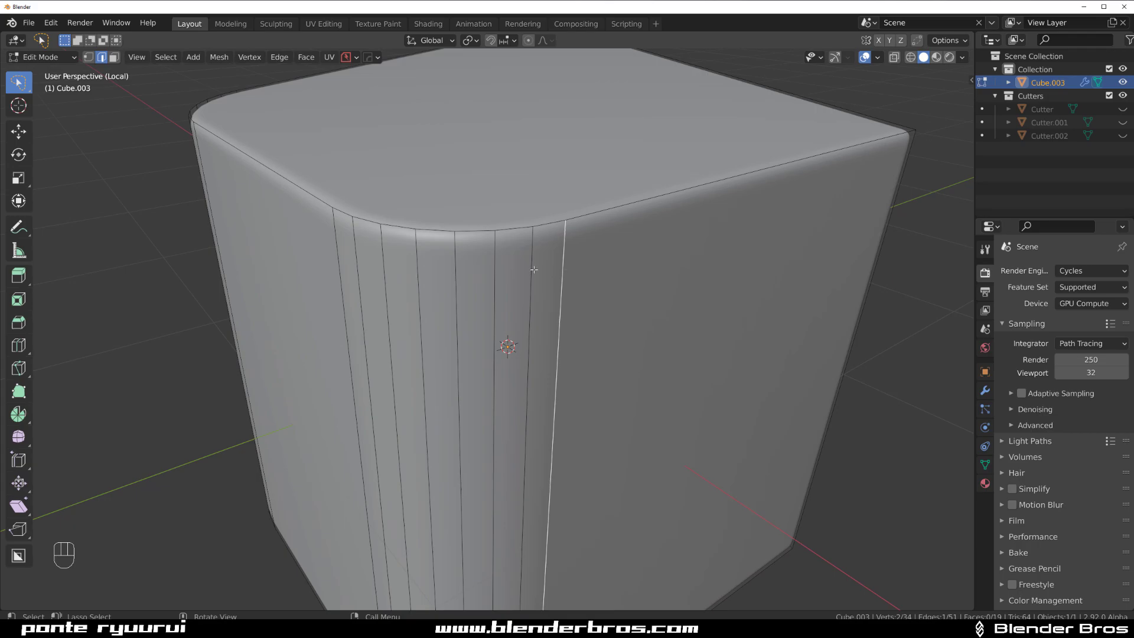
left_click(331, 248)
left_click(561, 250, "shift")
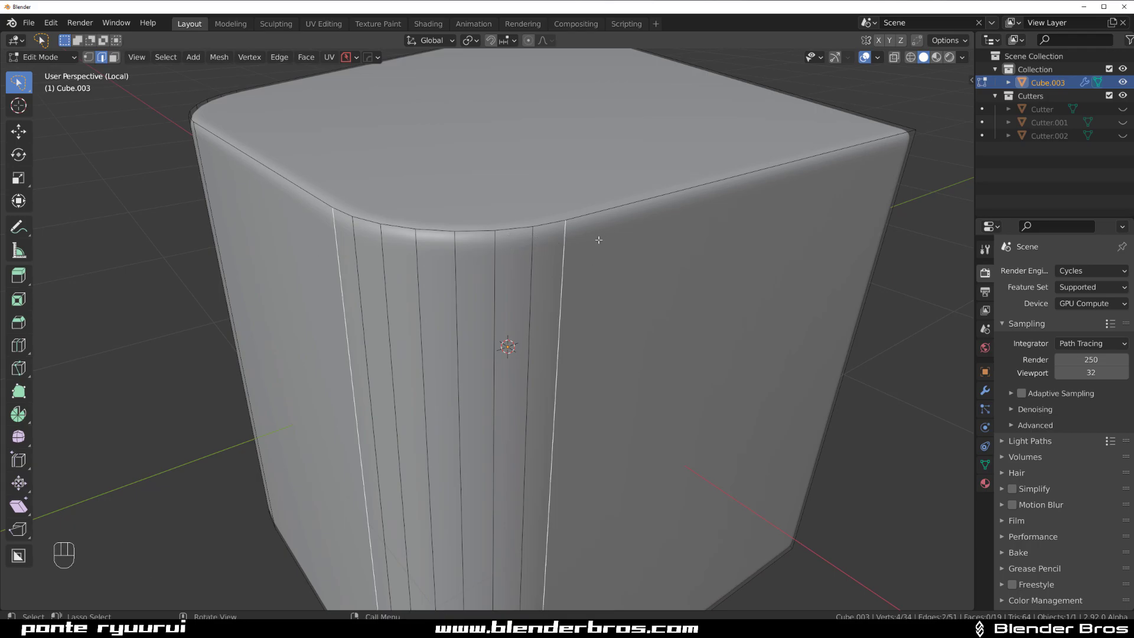
Inspect the rounded box from top and side views, toggling orthographic with Numpad 5.
middle_click_drag(599, 239, 520, 291)
middle_click_drag(604, 255, 561, 313)
middle_click_drag(647, 314, 523, 200)
key("KP_5")
key("KP_5")
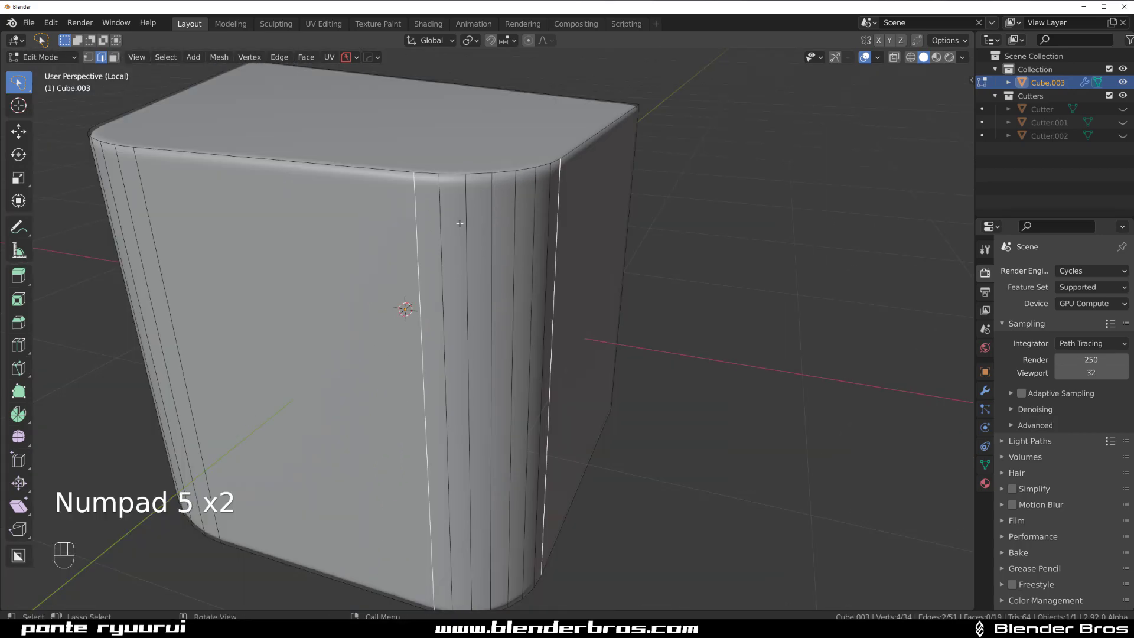
middle_click_drag(272, 199, 354, 223)
middle_click_drag(276, 248, 519, 233, "shift")
scroll(479, 248, "up", 2)
scroll(520, 232, "down", 1)
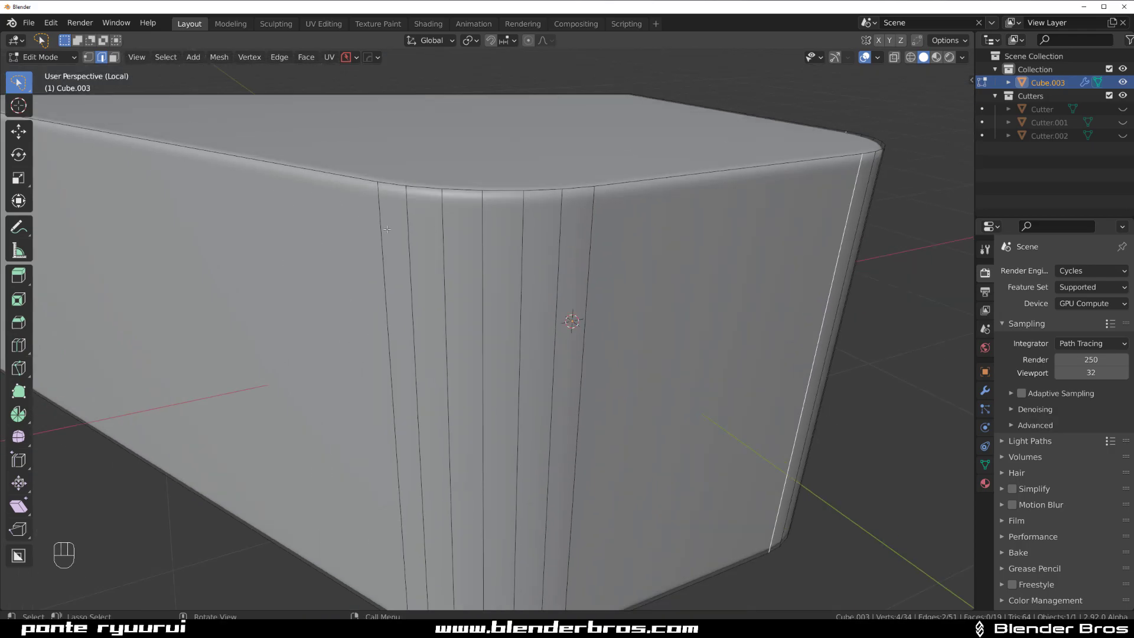
middle_click_drag(391, 211, 467, 248)
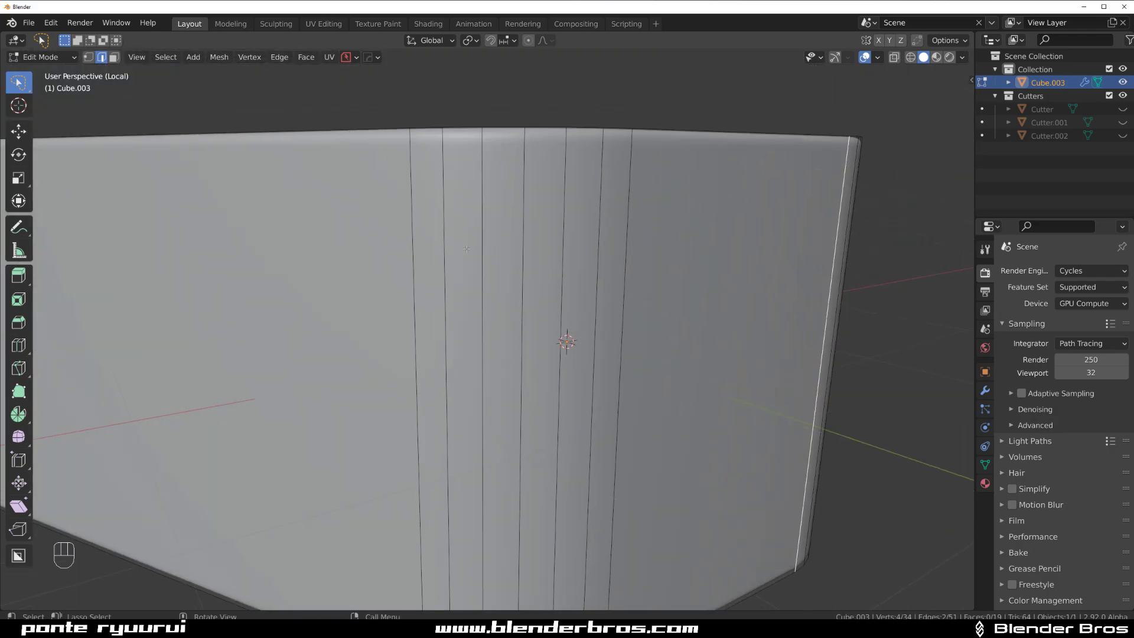
Dissolve a path of bevel edges, then undo to restore them.
left_click(441, 200)
left_click(534, 220, "ctrl")
left_click(595, 212, "ctrl")
middle_click_drag(595, 212, 581, 127)
key("x")
left_click(621, 243)
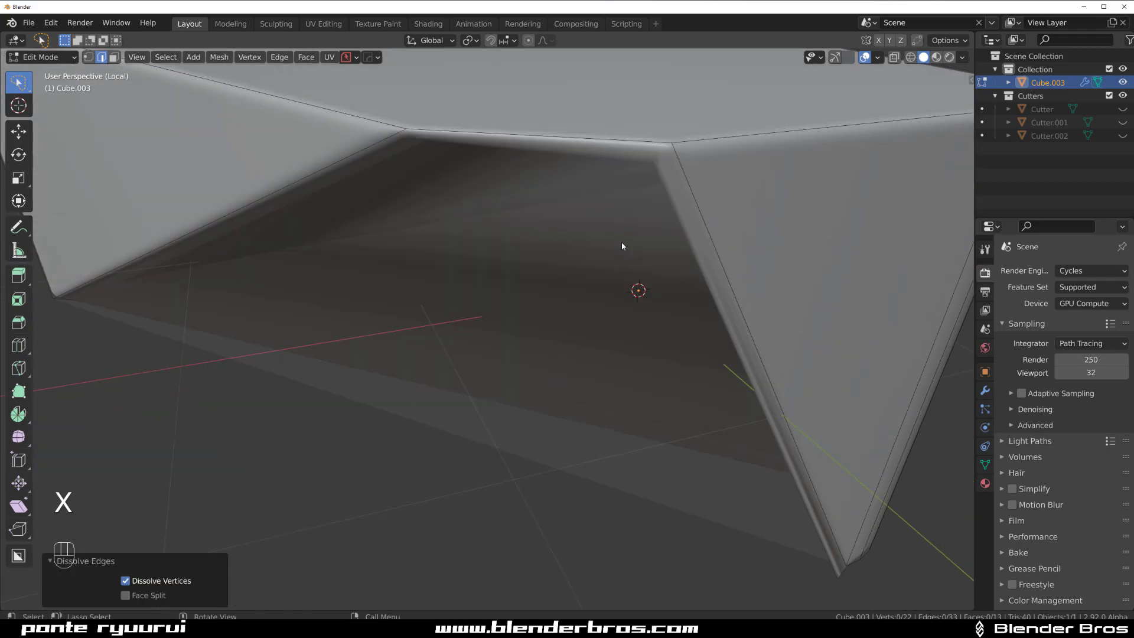
key("ctrl+z")
Select three corner edges and dissolve them in orthographic top view.
middle_click_drag(552, 319, 537, 177, "shift")
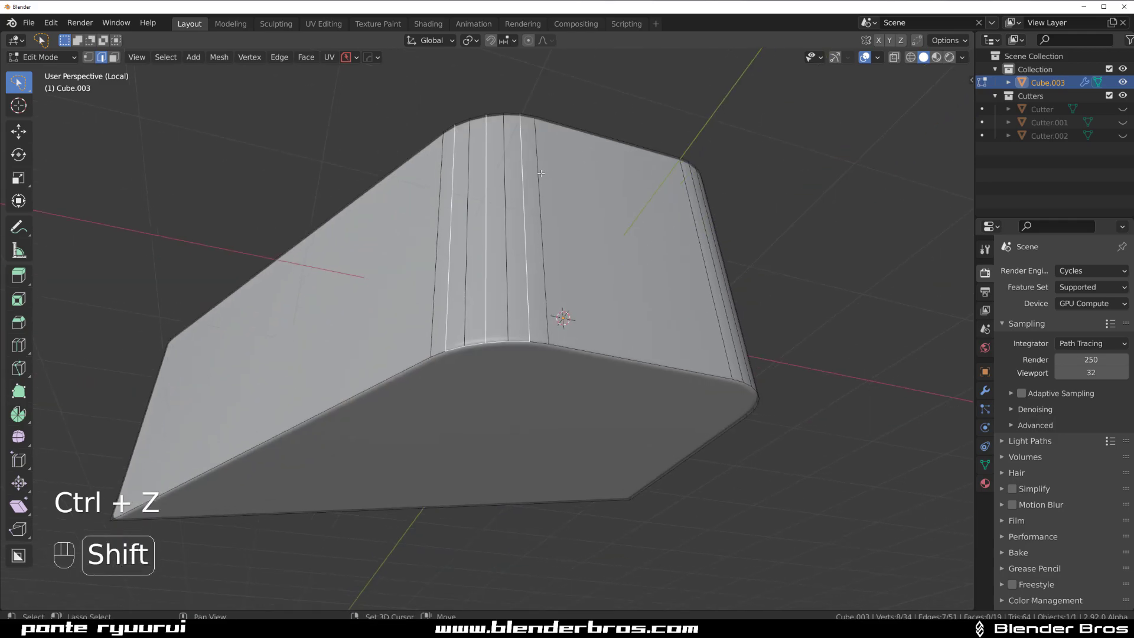
left_click(521, 179)
left_click(486, 184, "shift")
left_click(454, 185, "shift")
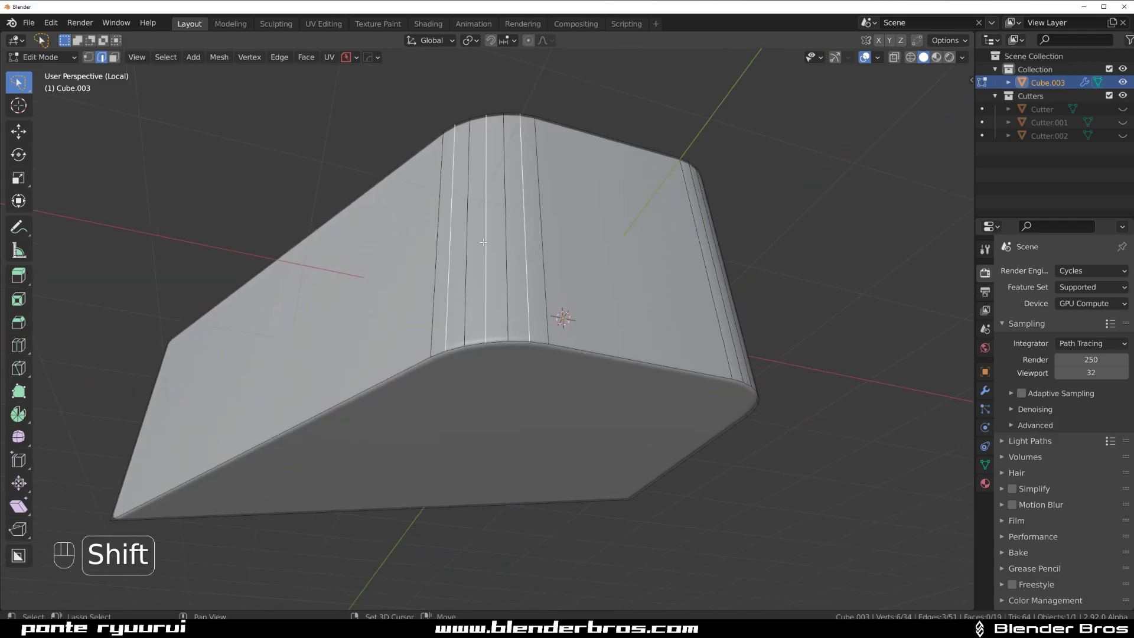
key("grave")
key("KP_5")
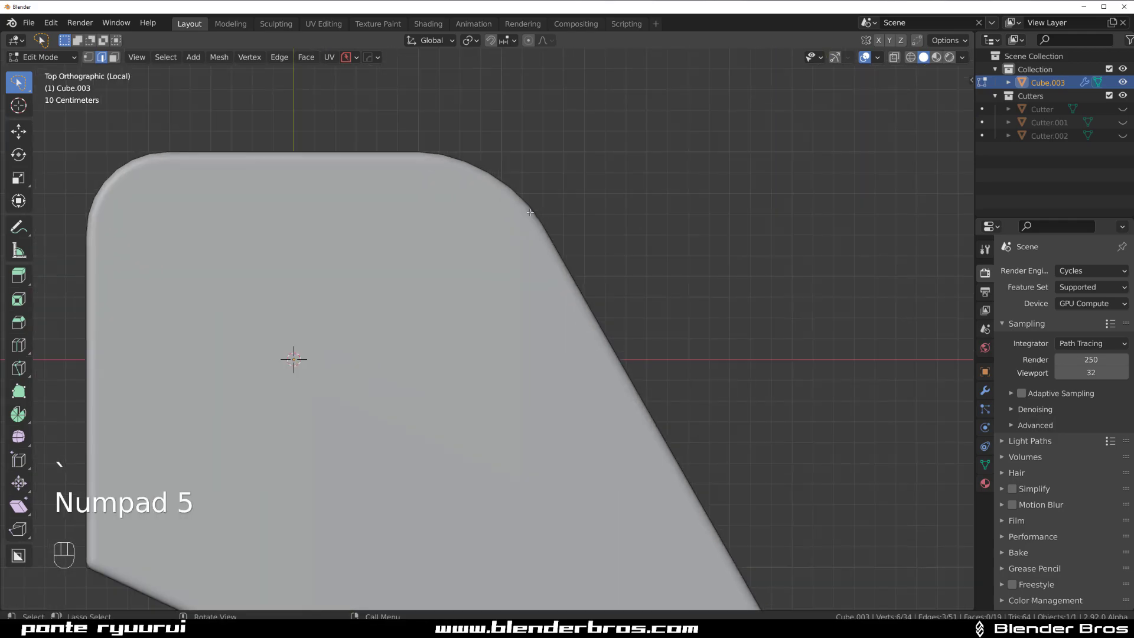
middle_click_drag(524, 207, 518, 239, "shift")
key("x")
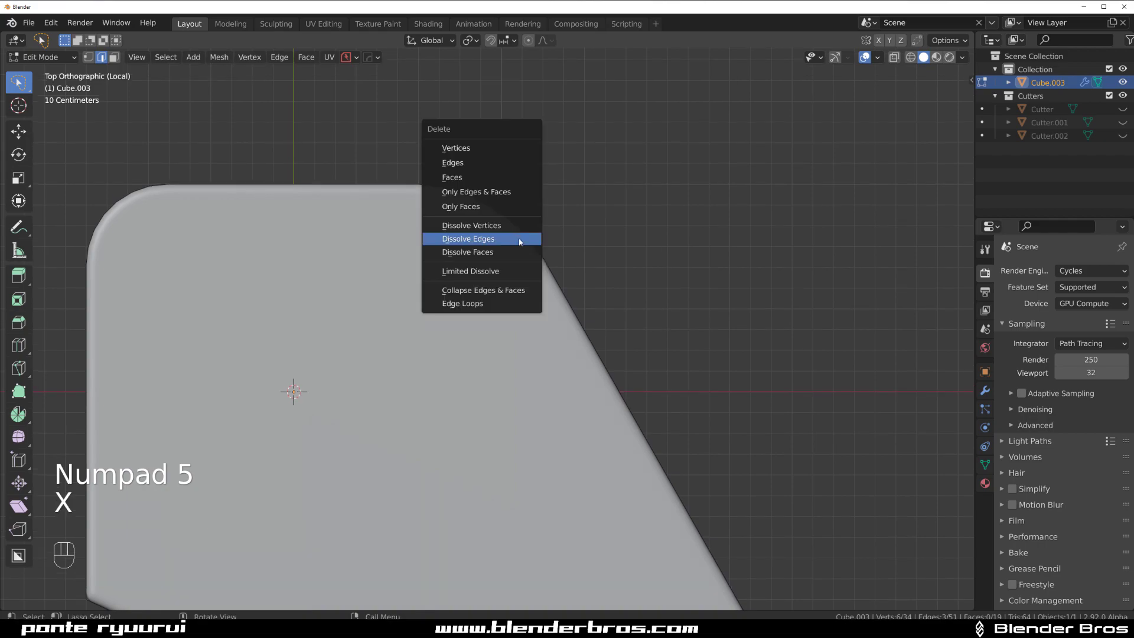
left_click(519, 240)
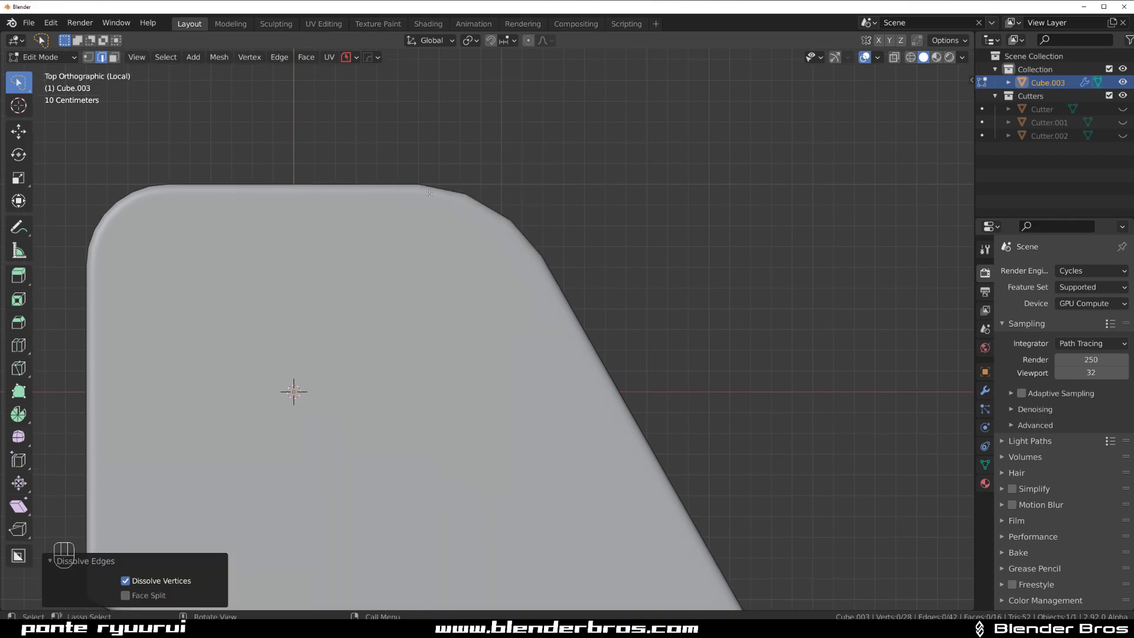
Select edges across the other rounded corner, dissolve them in top view, then undo.
middle_click_drag(303, 209, 616, 207, "shift")
middle_click_drag(617, 207, 790, 127)
scroll(403, 227, "up", 1)
left_click(325, 225)
left_click(362, 239, "ctrl")
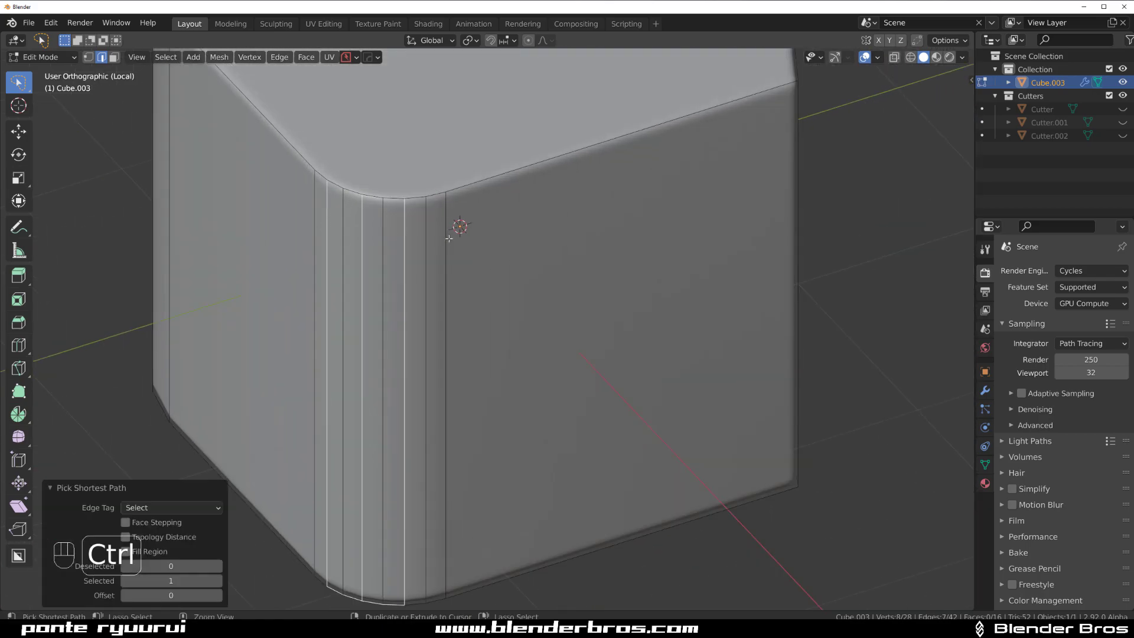
left_click(448, 238, "ctrl")
key("grave")
middle_click_drag(367, 536, 397, 309, "shift")
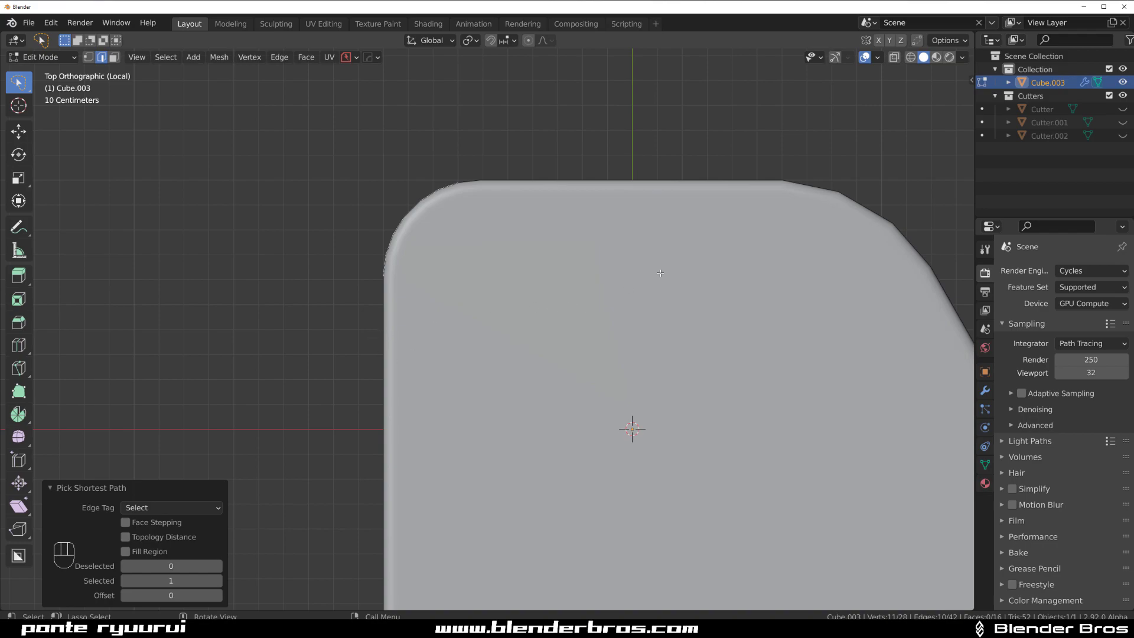
key("x")
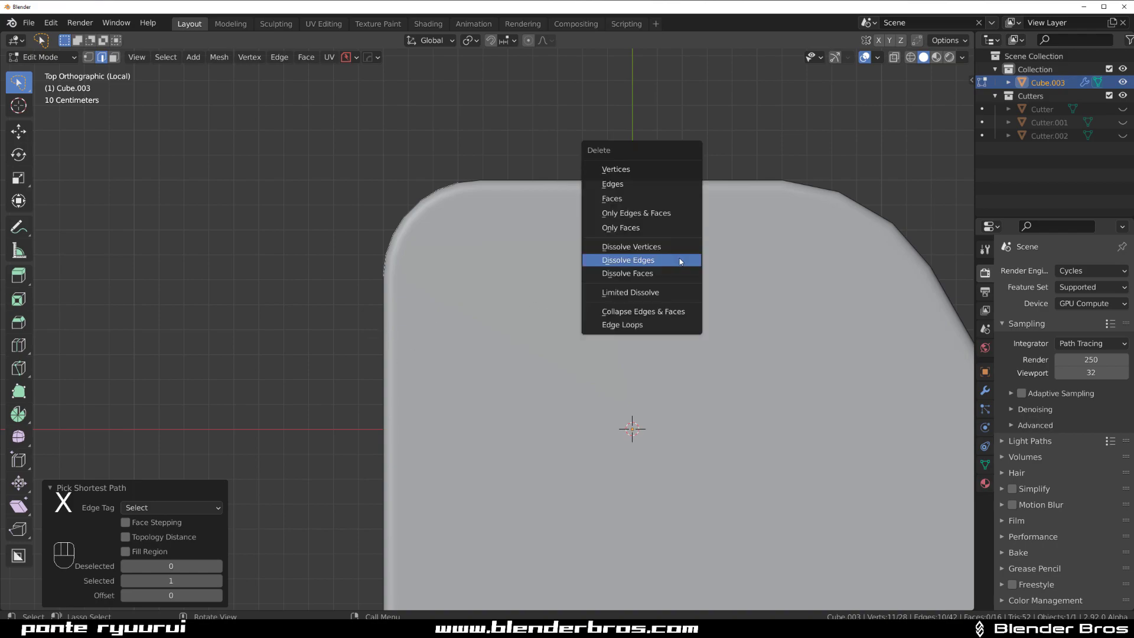
left_click(681, 261)
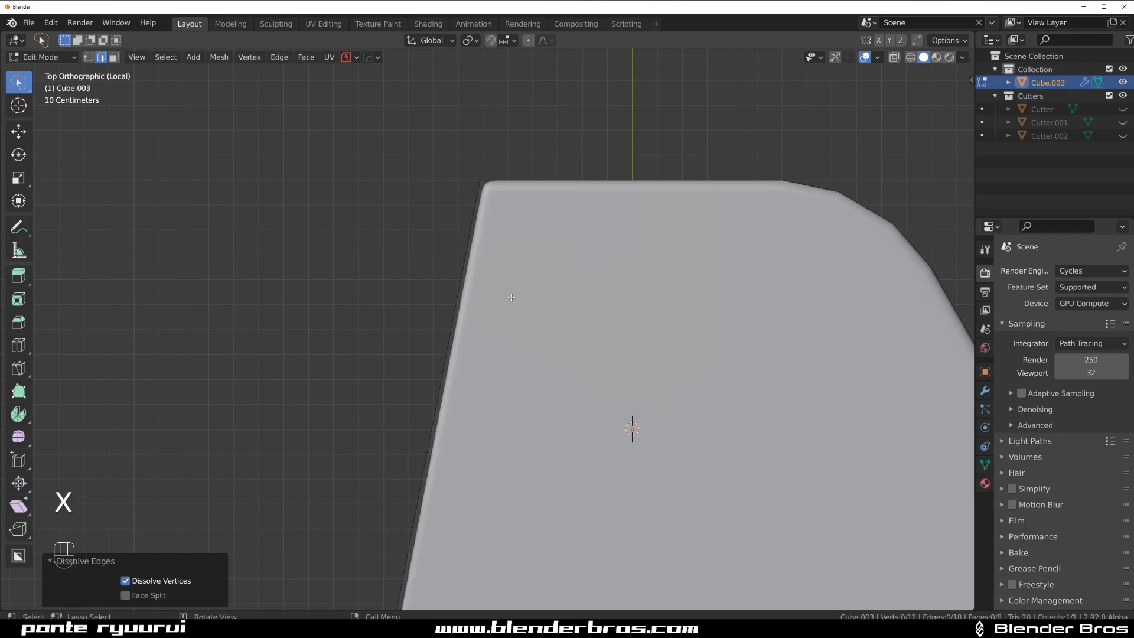
key("ctrl+z")
Dissolve further corner edges, zoom in on the flattened corner, then undo.
middle_click_drag(500, 297, 480, 231)
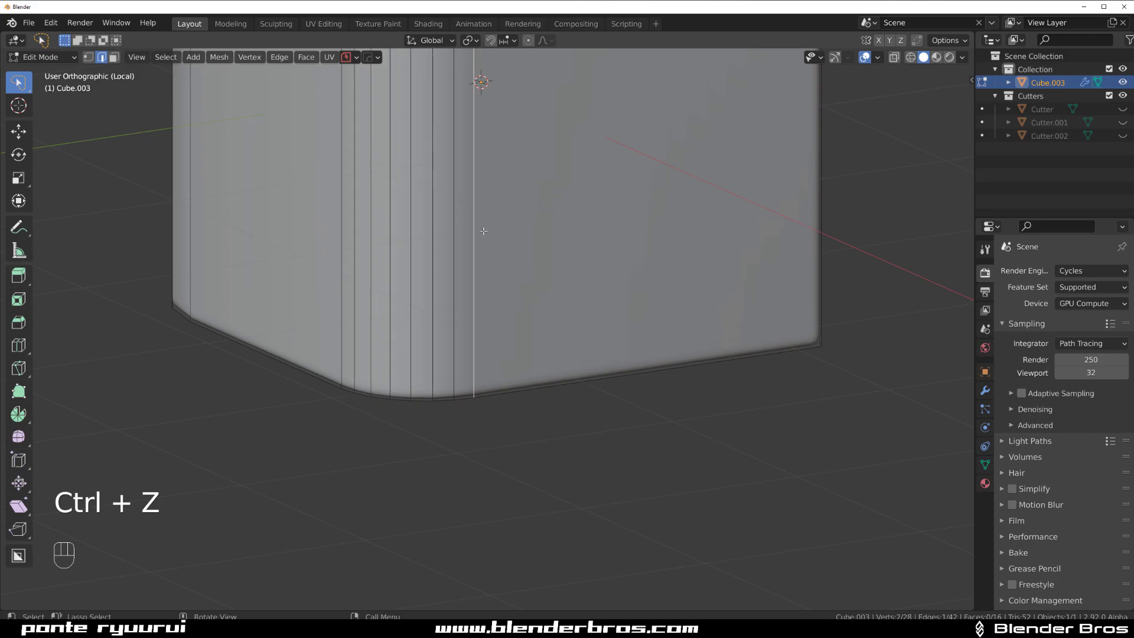
left_click(434, 201, "shift")
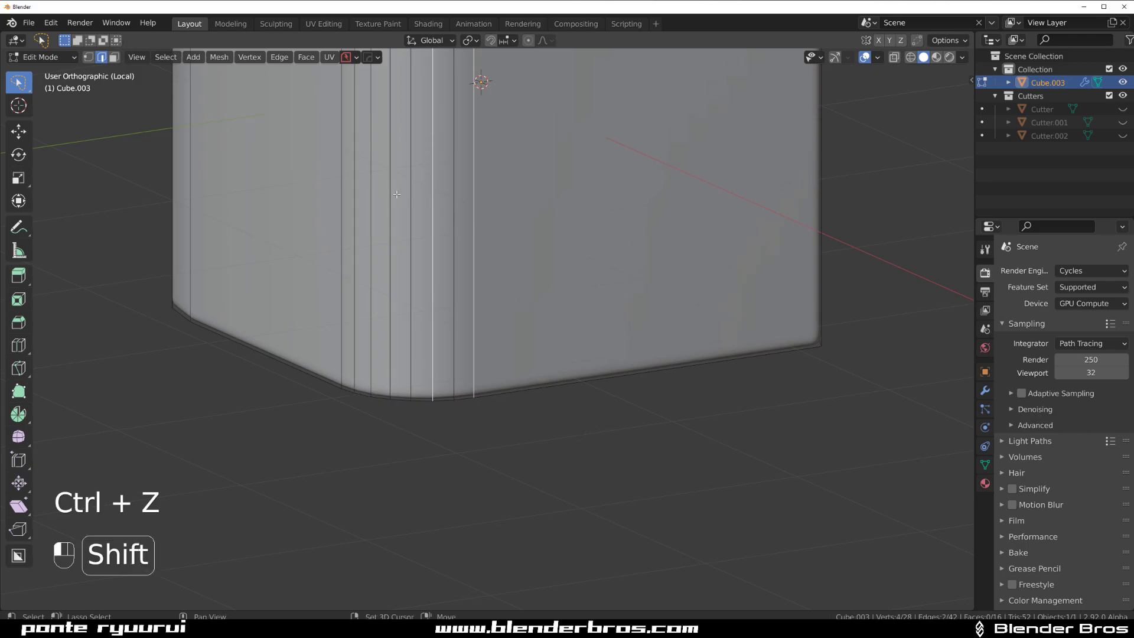
left_click(395, 194, "shift")
left_click(356, 194, "shift")
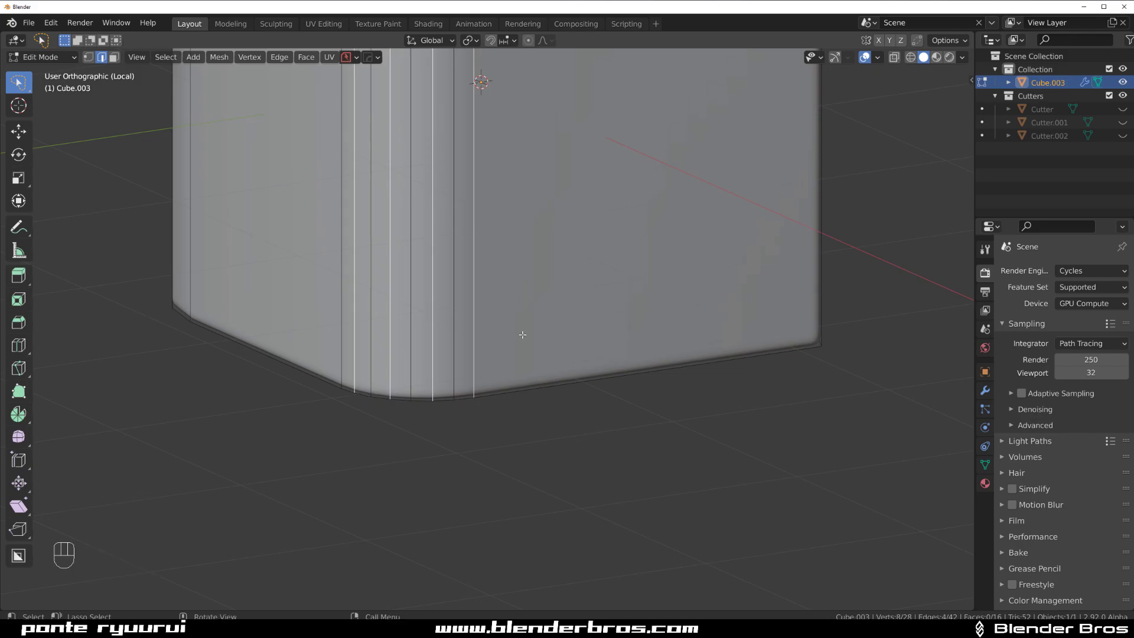
key("grave")
middle_click_drag(513, 220, 498, 230, "shift")
key("x")
left_click(640, 257)
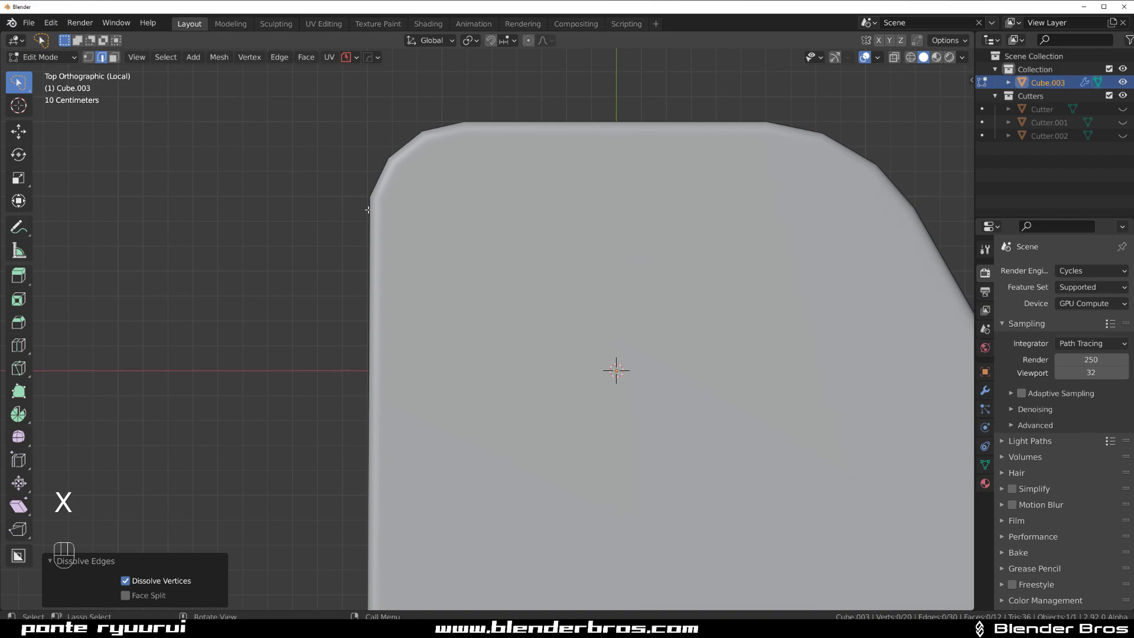
scroll(369, 210, "up", 4)
middle_click_drag(260, 89, 462, 263, "shift")
scroll(385, 198, "up", 3)
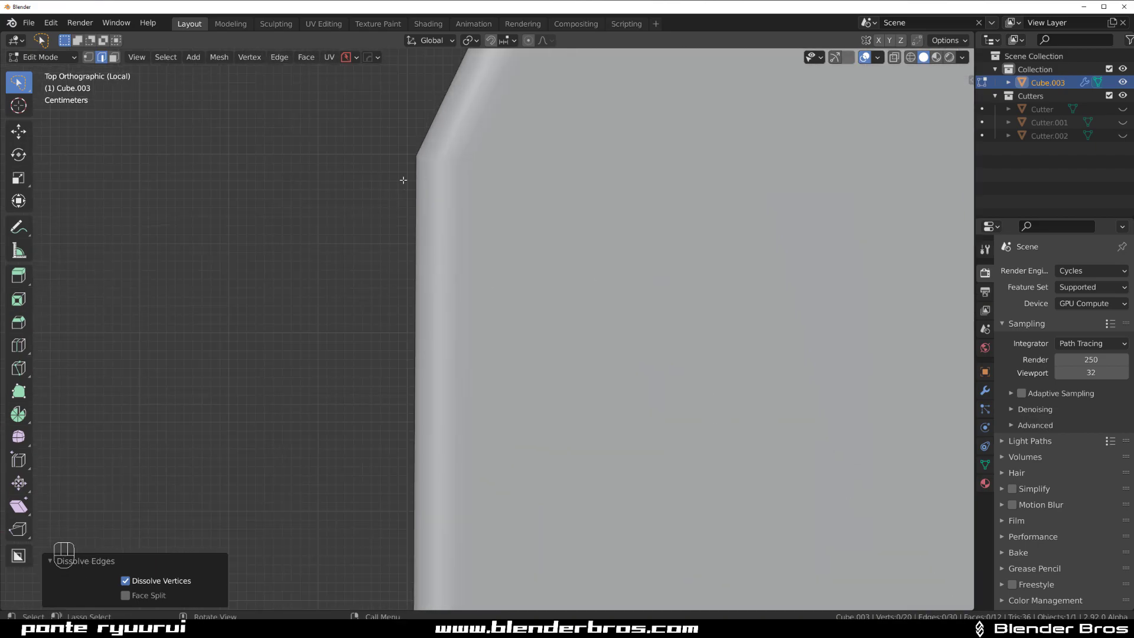
key("ctrl+z")
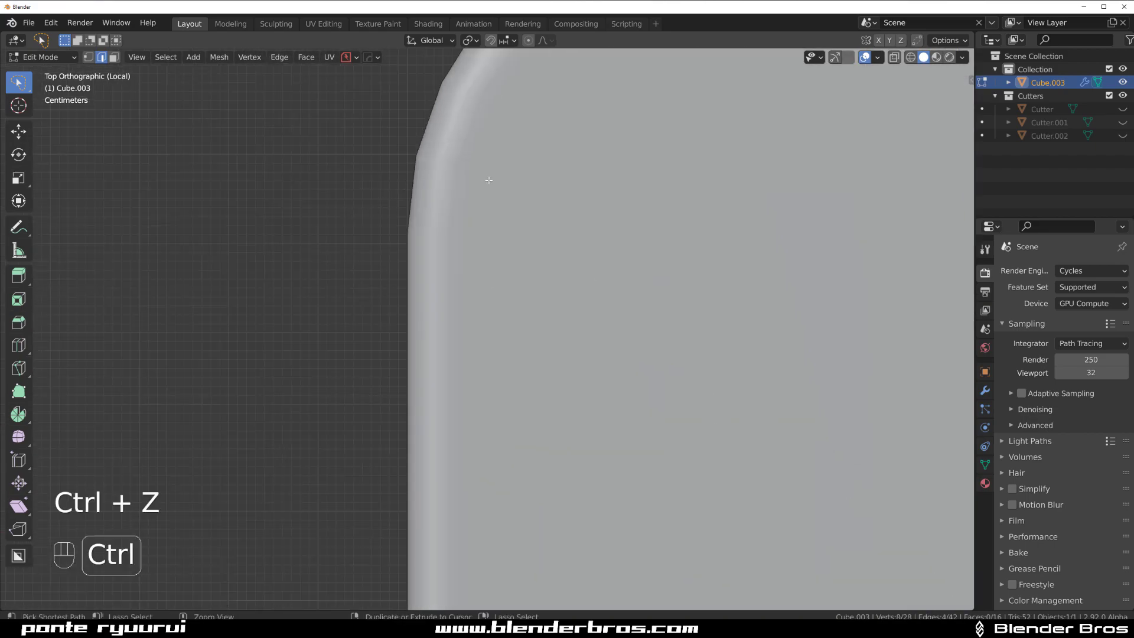
Orbit around the block to inspect its restored rounded corners.
scroll(489, 180, "down", 3)
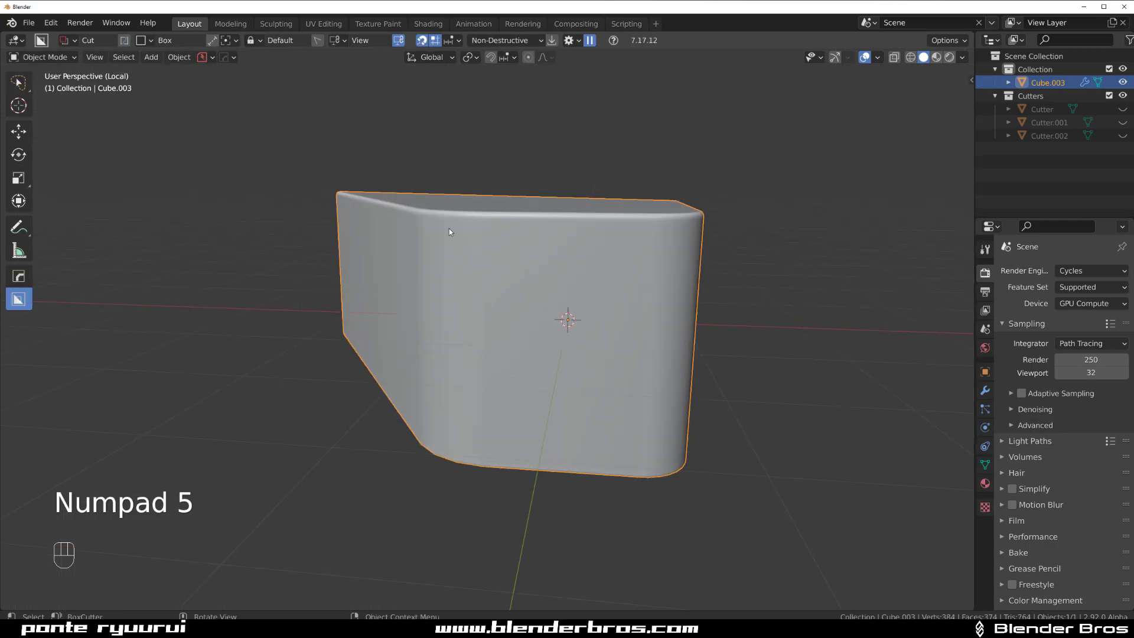
middle_click_drag(449, 229, 406, 289)
scroll(401, 276, "up", 2)
scroll(380, 277, "down", 1)
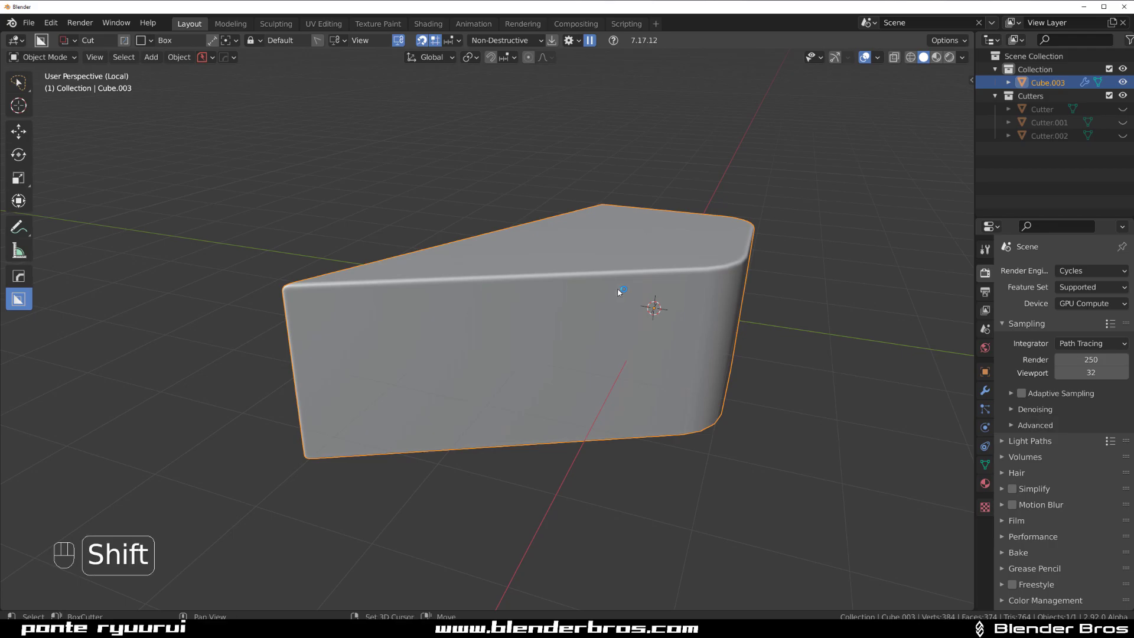
Deselect the block and add a new cube mesh to the scene.
middle_click_drag(615, 292, 732, 280, "shift")
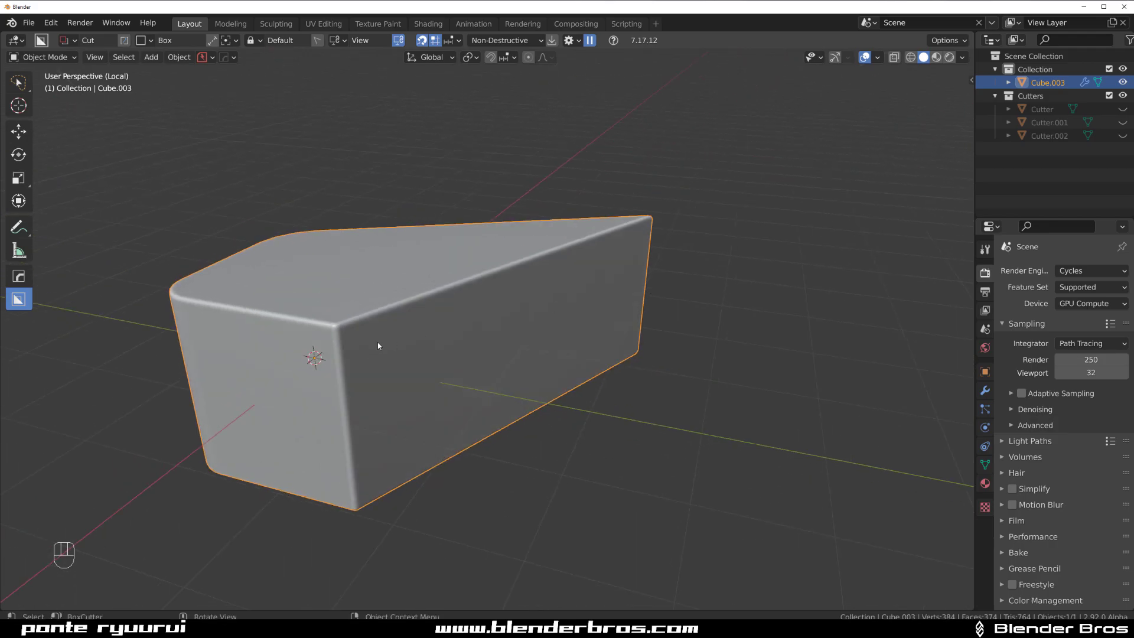
middle_click_drag(379, 345, 491, 332, "shift")
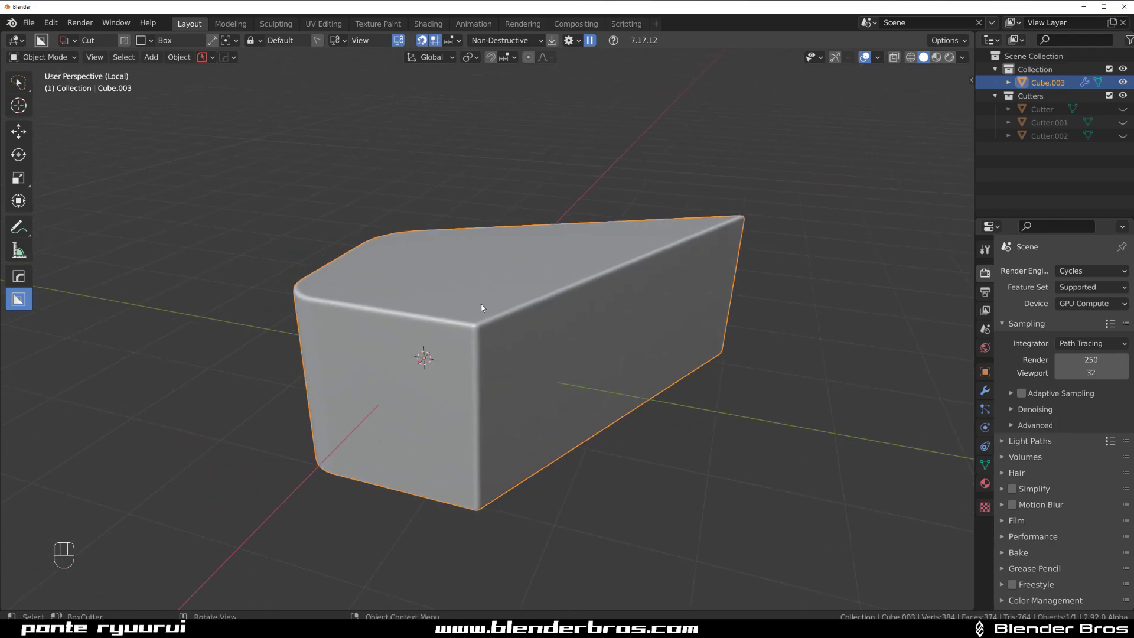
middle_click_drag(595, 314, 472, 250, "shift")
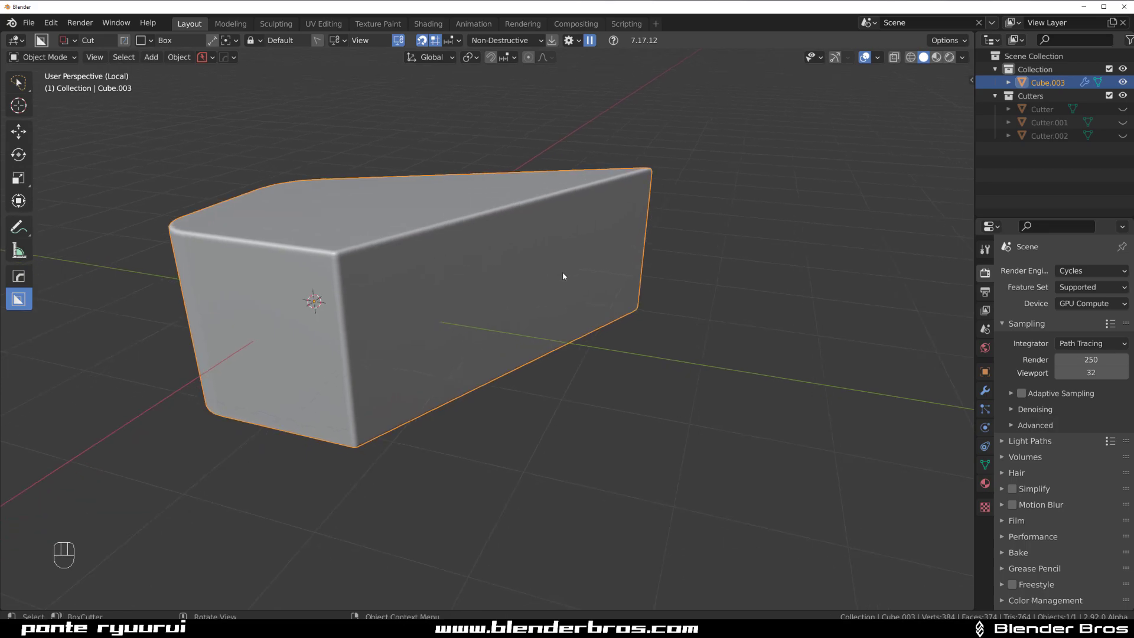
left_click(682, 302)
key("shift+a")
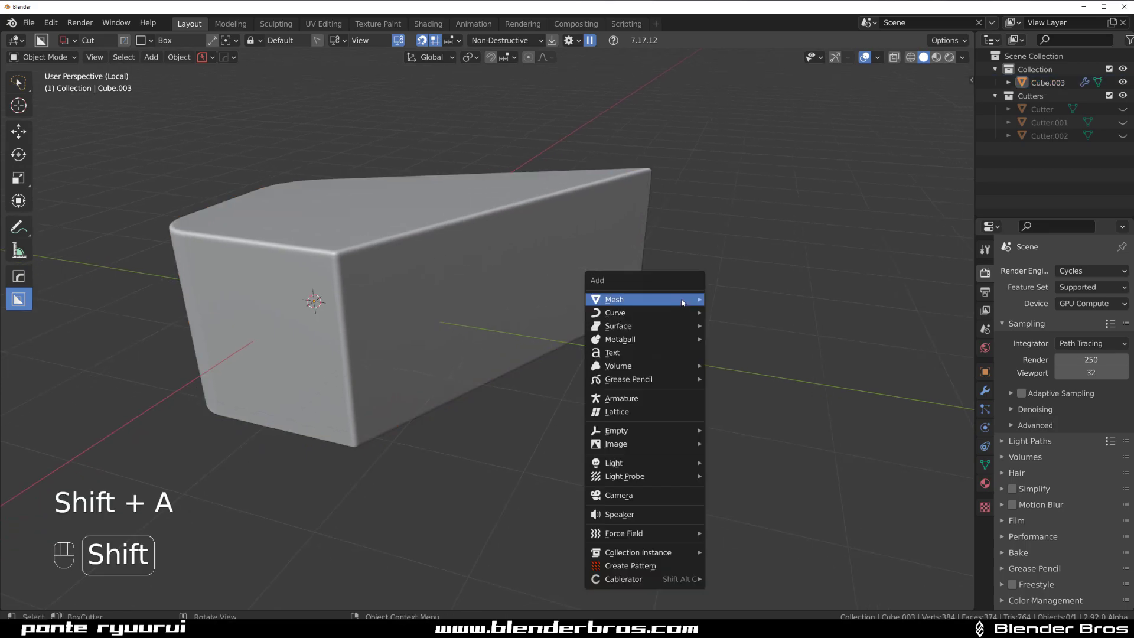
mouse_move(679, 300)
left_click(734, 324)
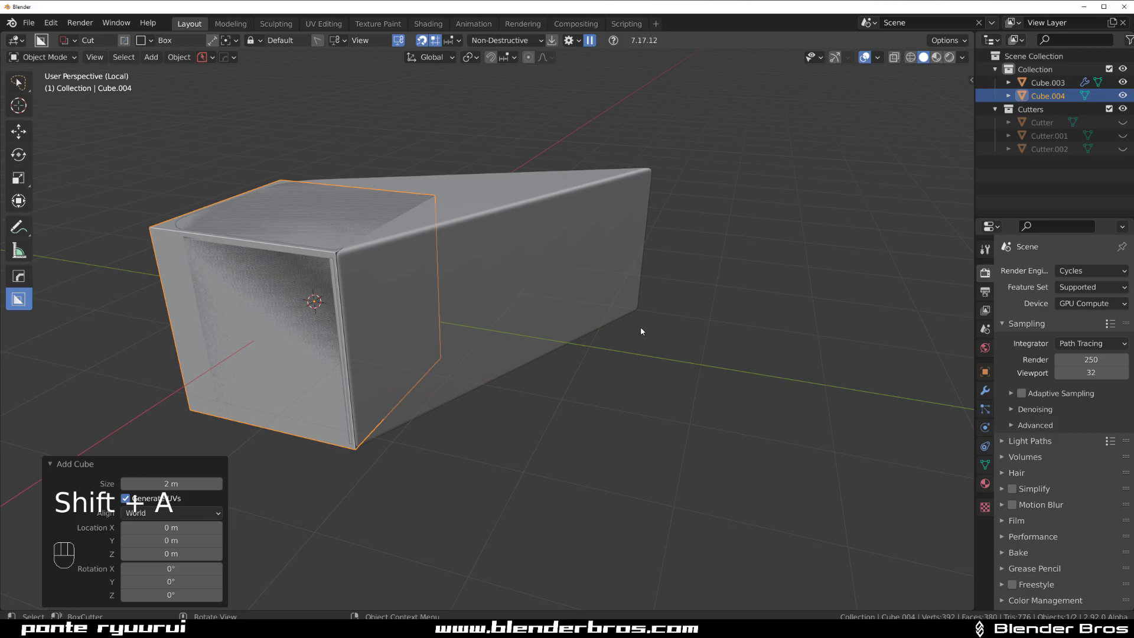
middle_click_drag(639, 328, 530, 322, "shift")
scroll(530, 322, "down", 2)
Move the new cube along the Y axis to sit beside the block.
key("g")
key("y")
left_click(815, 399)
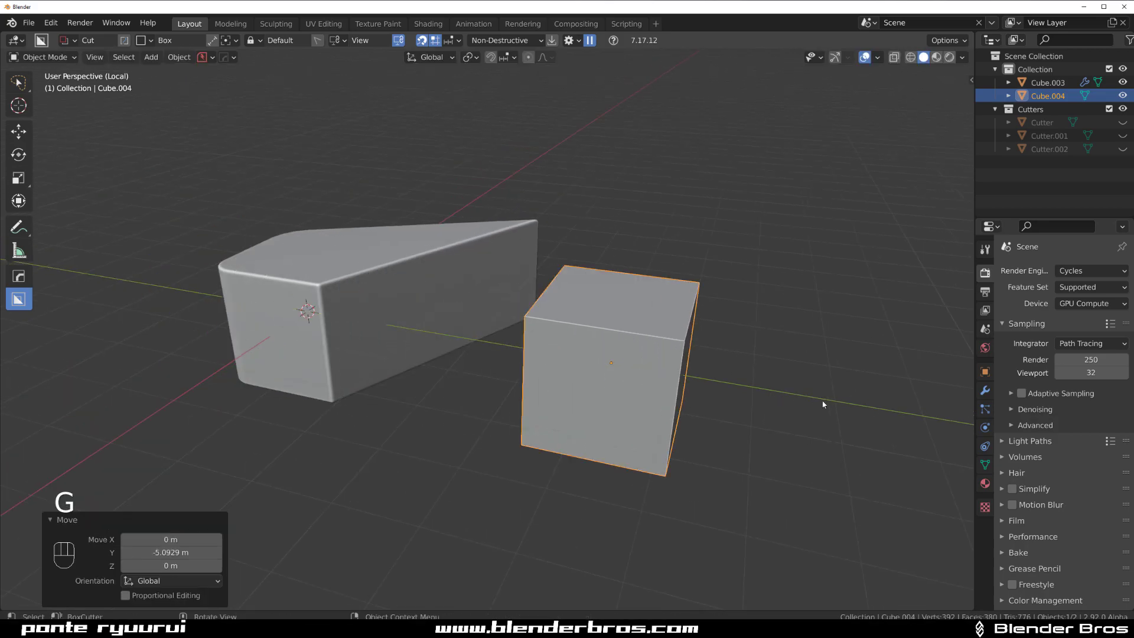
Bevel the cube's edges with HardOps at 30°, reducing the segments to 1.
scroll(594, 352, "up", 6)
key("q")
left_click(586, 350)
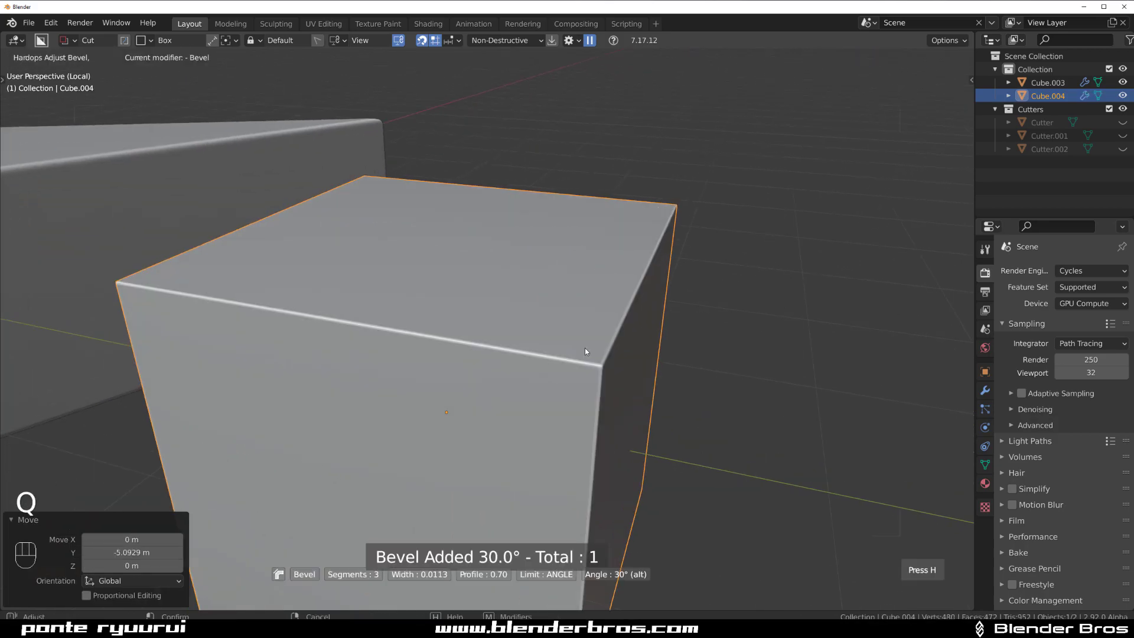
scroll(584, 349, "down", 2)
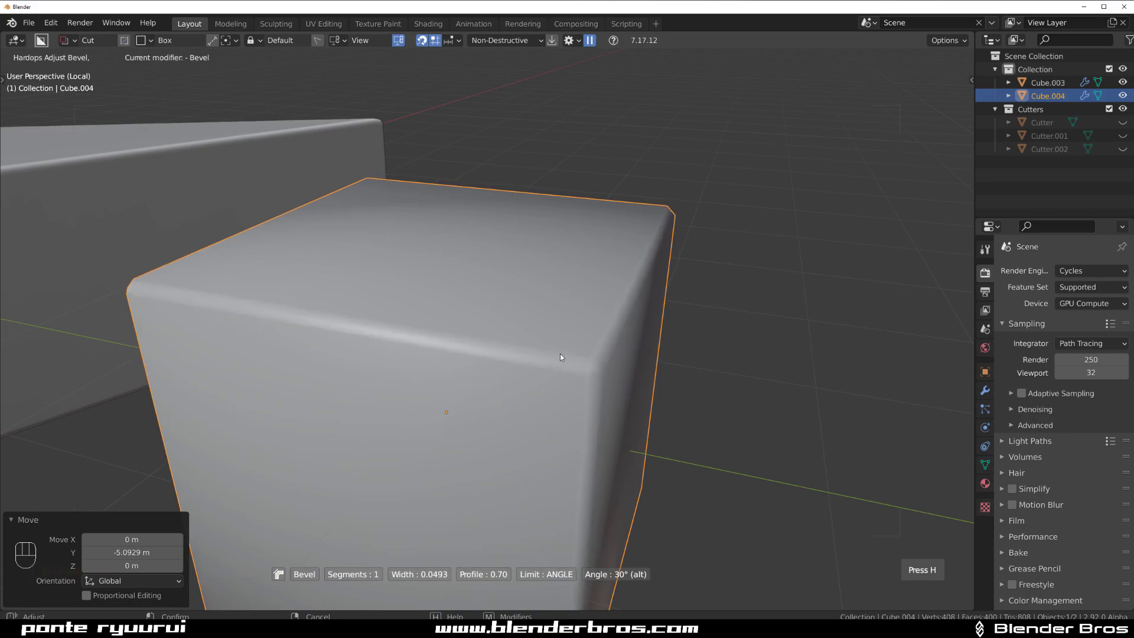
Confirm the one-segment bevel and apply HardOps Sharpen for weighted normals with keep sharp.
left_click(560, 354)
key("q")
left_click(559, 342, "alt")
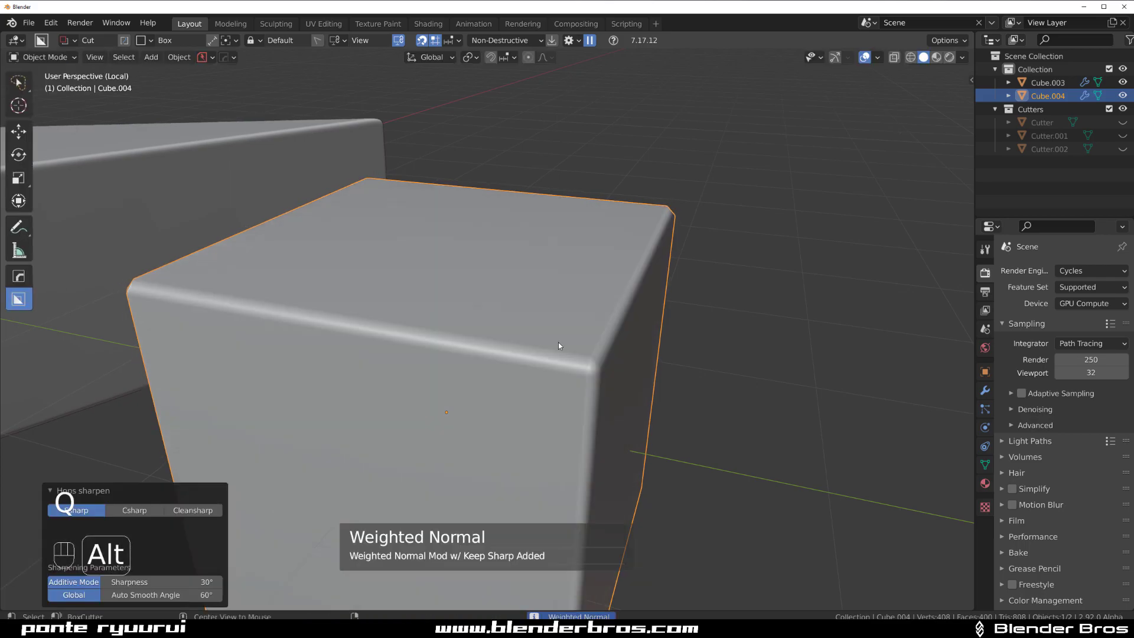
Orbit and pan around Cube.004 to compare its crisp bevelled shading with the block.
middle_click_drag(570, 348, 459, 337)
scroll(455, 337, "up", 3)
middle_click_drag(329, 322, 492, 329, "shift")
scroll(495, 328, "up", 1)
middle_click_drag(409, 318, 421, 328, "shift")
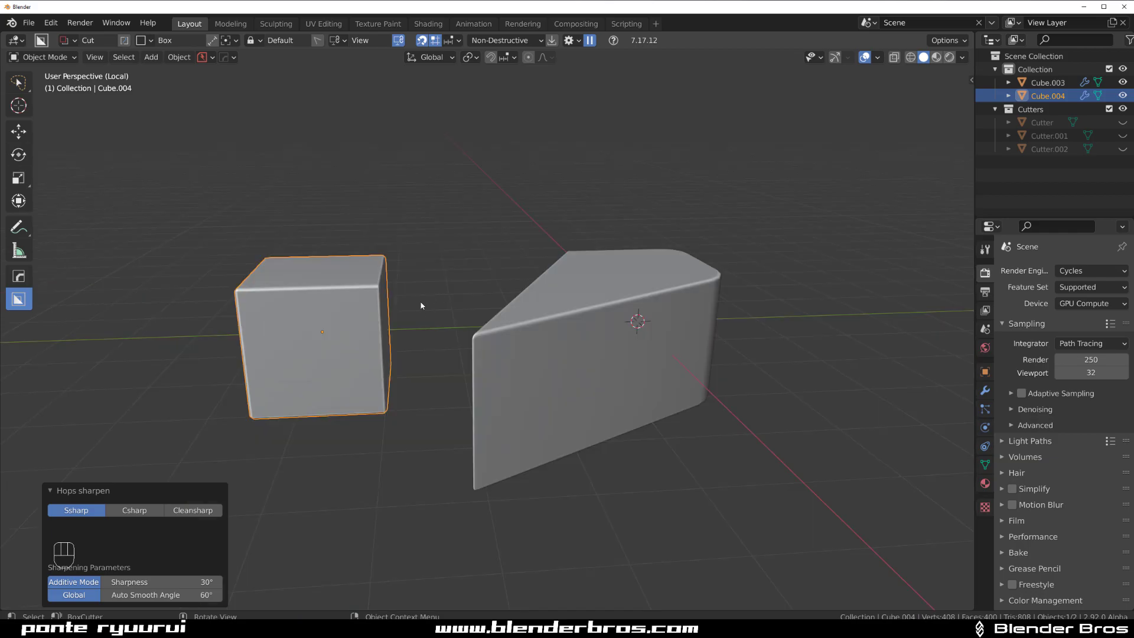
middle_click_drag(539, 332, 560, 297)
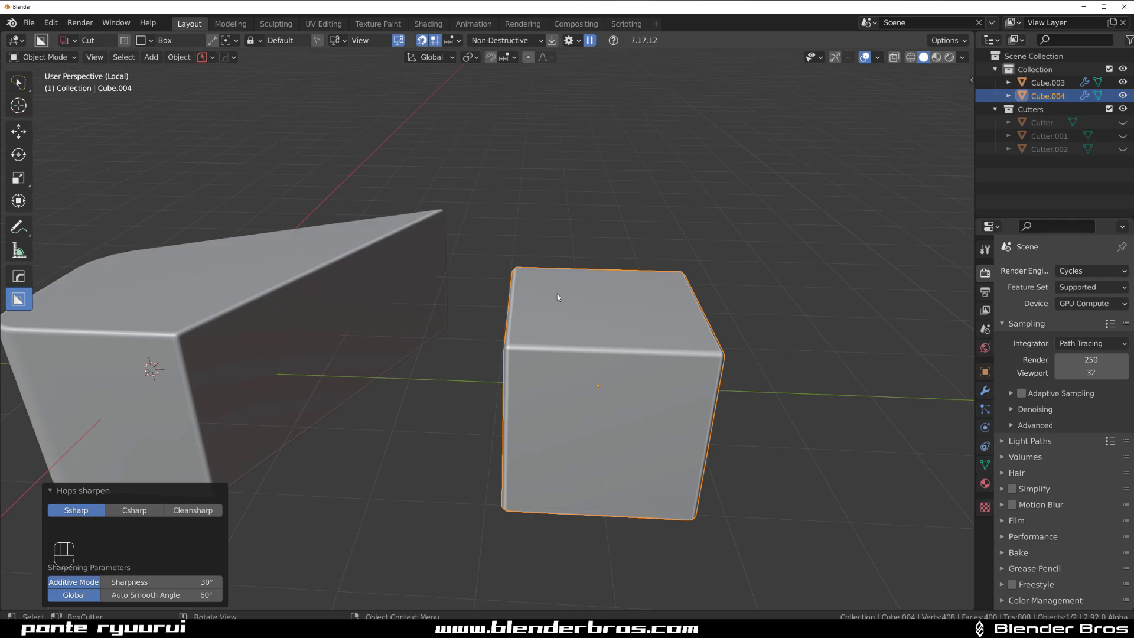